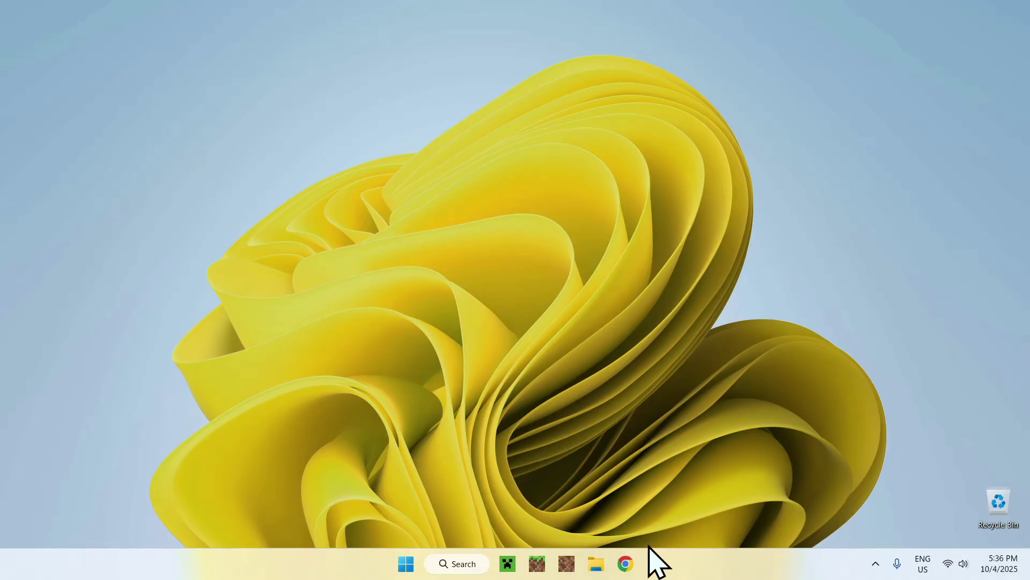
Open Chrome, search Google for 'Modrinth', and go to the Modrinth website.
click(626, 562)
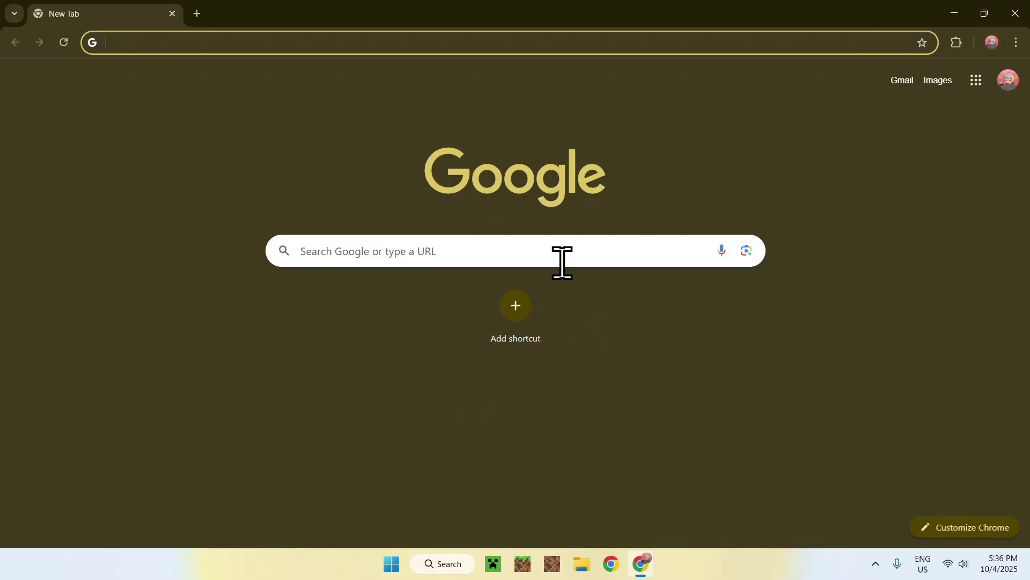
click(533, 250)
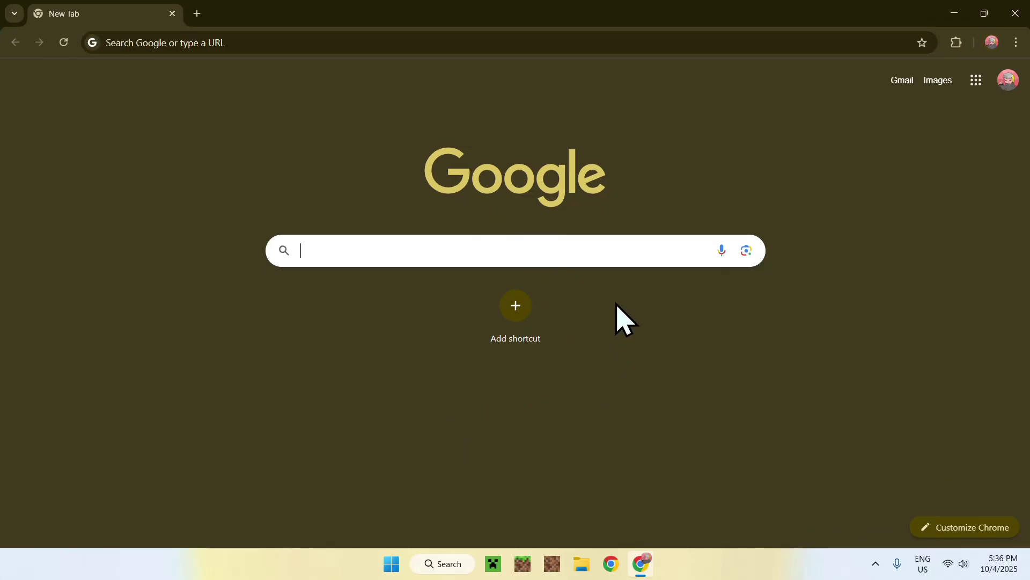
text(Modrinth)
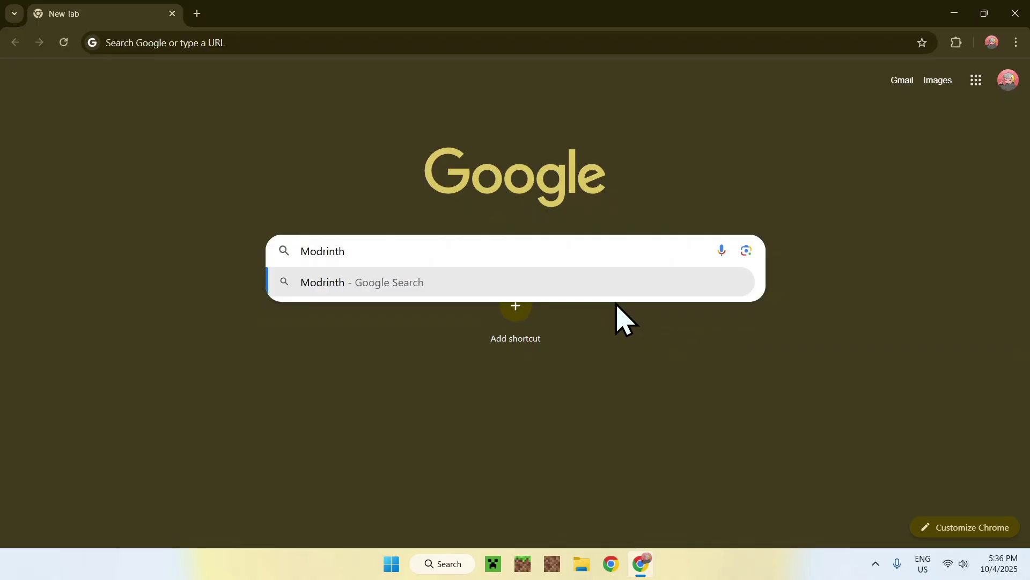
key(Return)
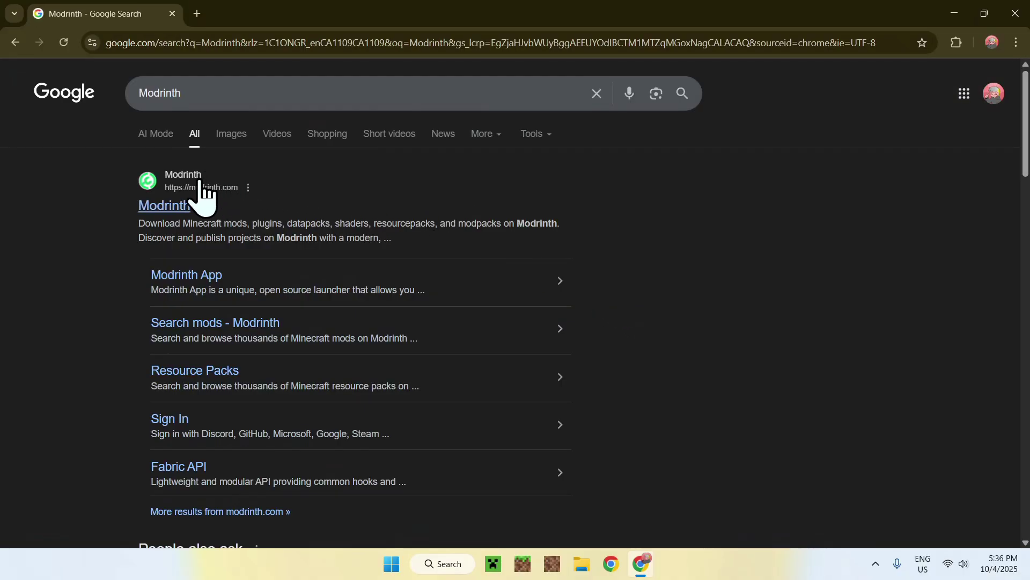
click(165, 212)
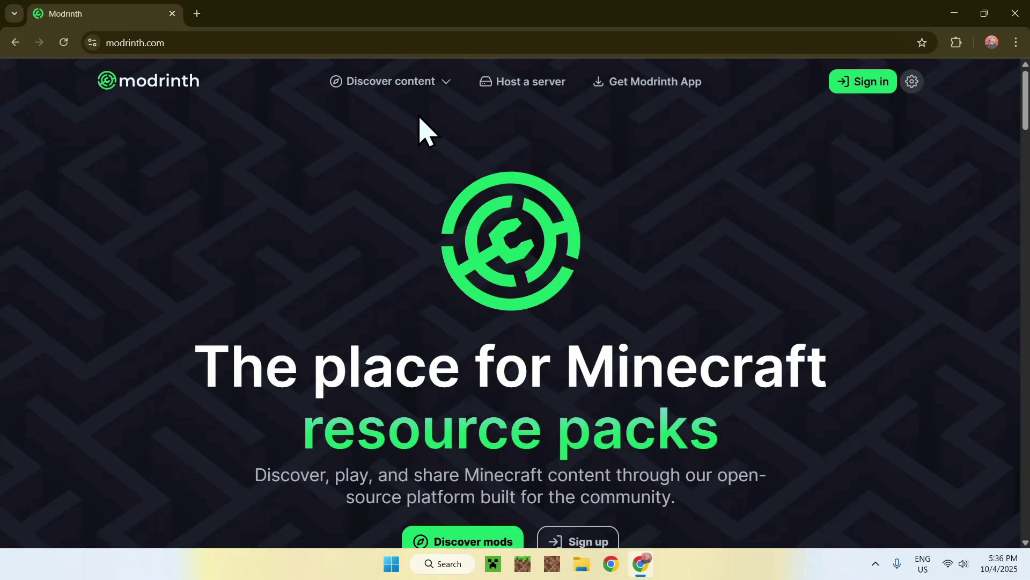
Browse Modrinth's Mods catalogue and search it for JourneyMap.
click(386, 82)
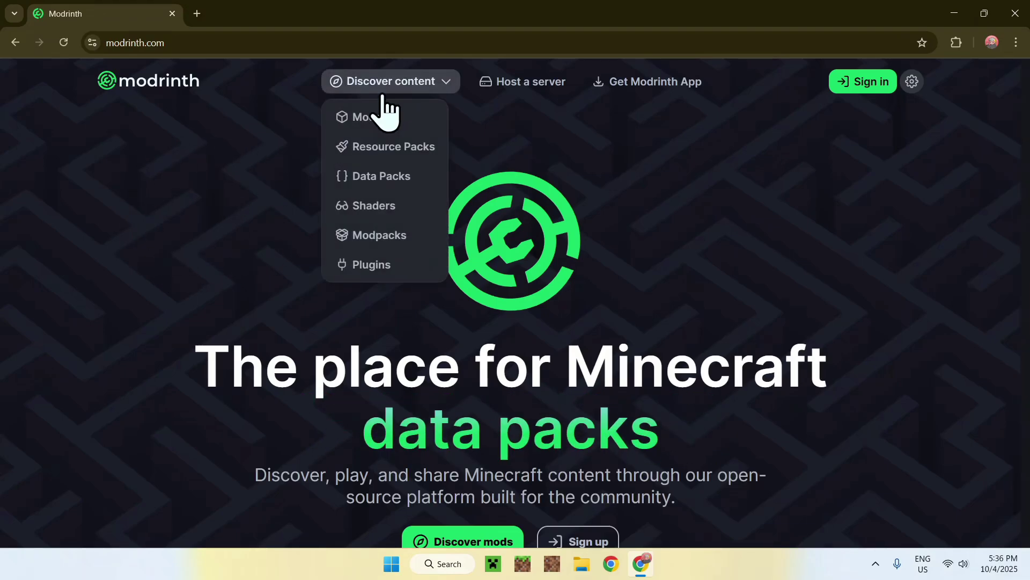
click(417, 129)
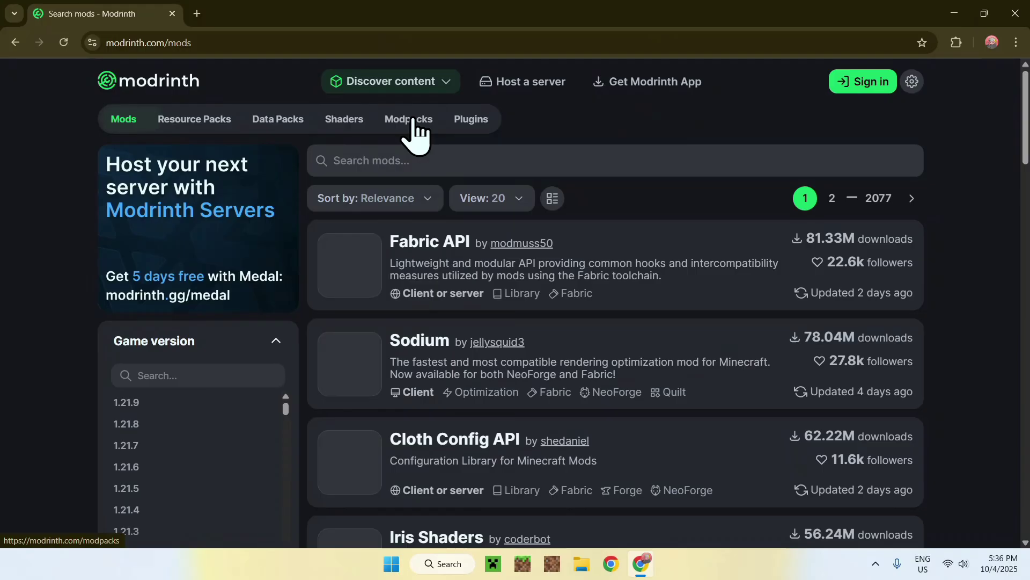
click(474, 159)
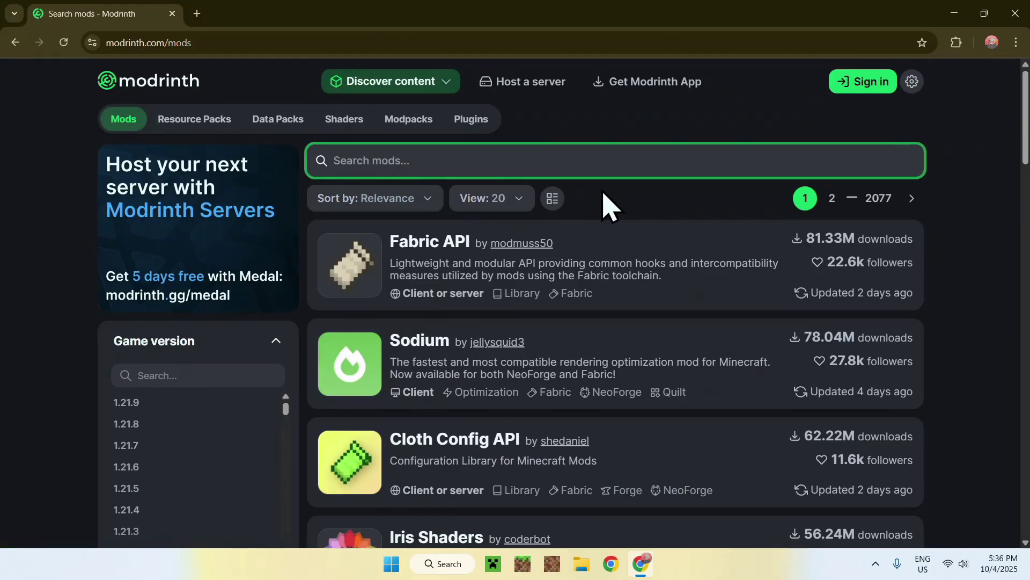
text(JourneyM)
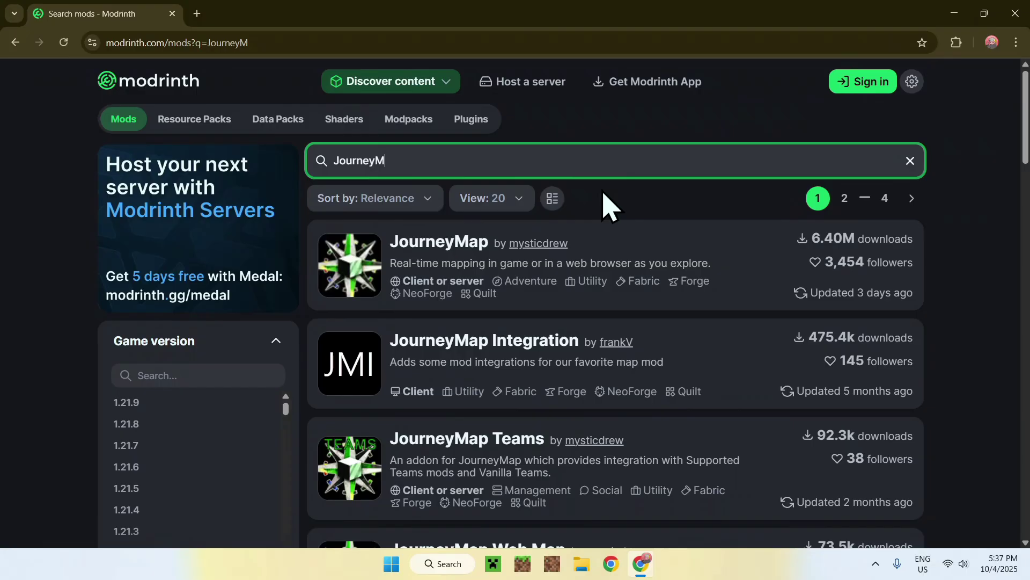
text(ap)
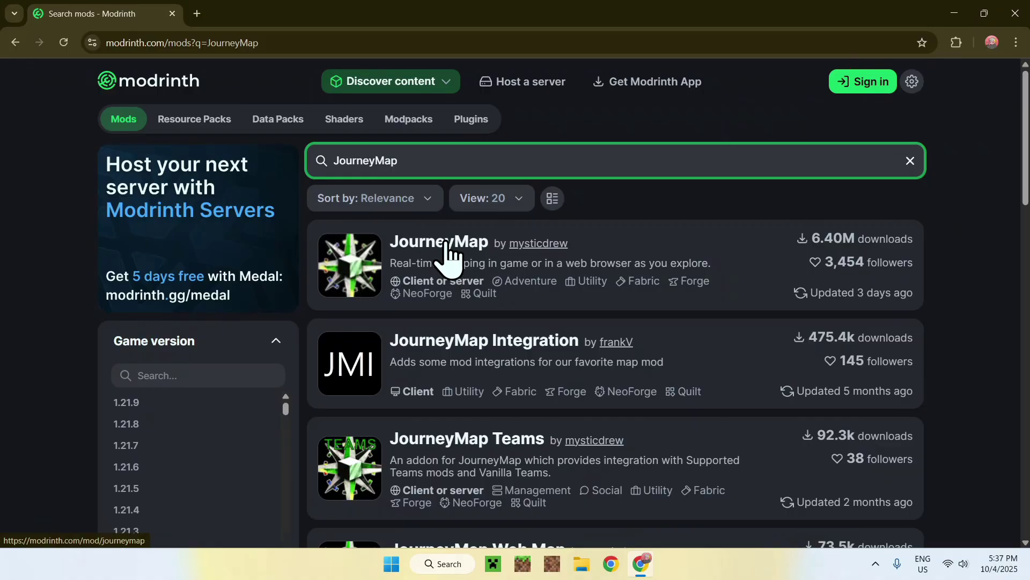
Filter JourneyMap's versions to 1.21.9 and download the 1.21.9-6.0.0-beta.52 Fabric build.
click(448, 250)
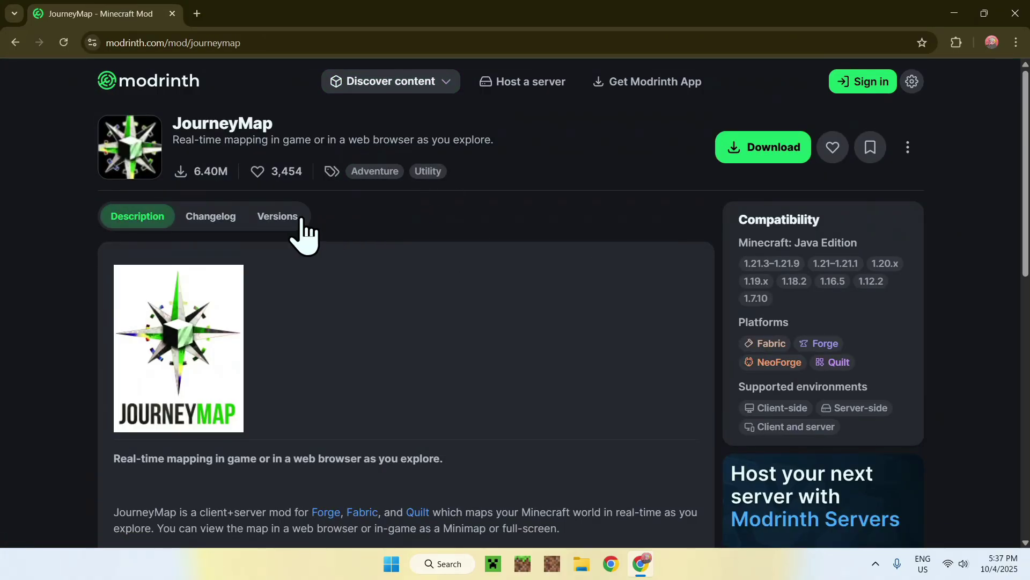
click(278, 218)
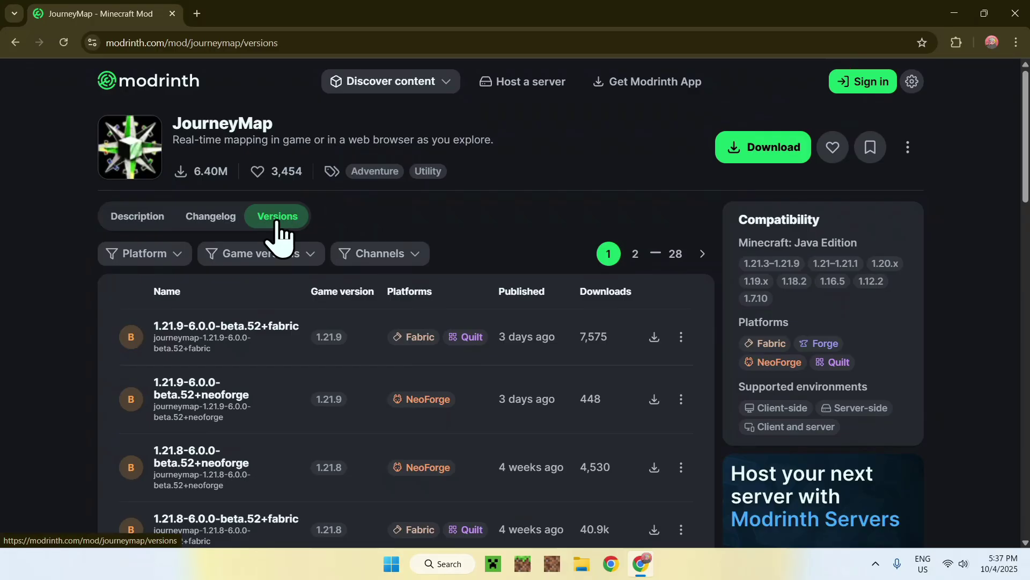
click(254, 260)
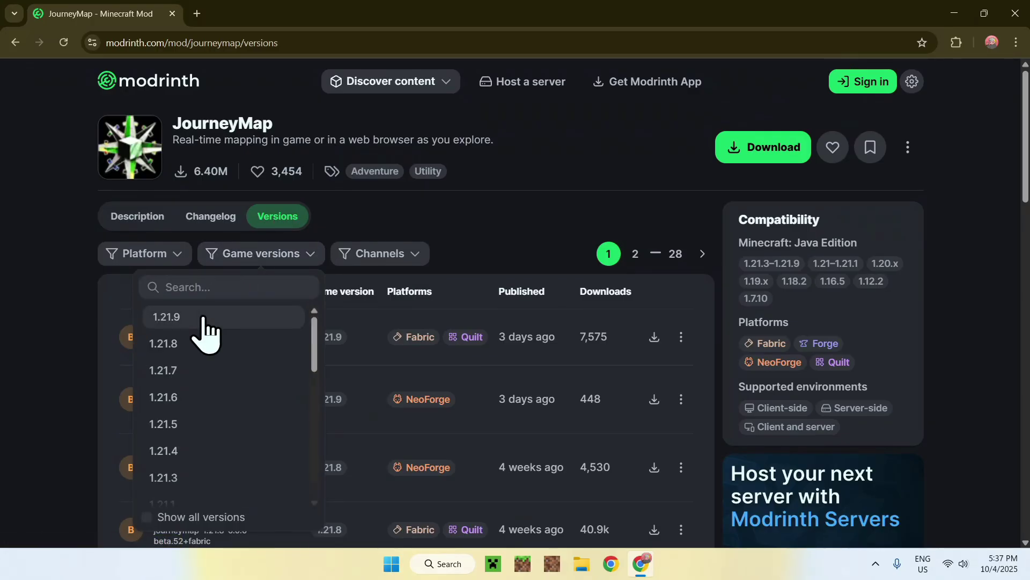
click(203, 322)
click(68, 330)
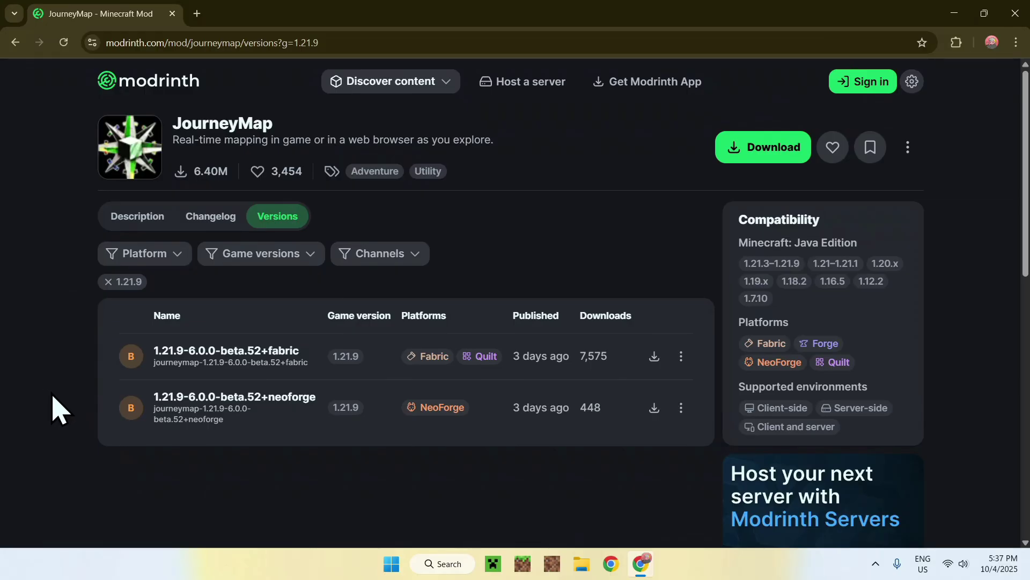
mouse_move(654, 355)
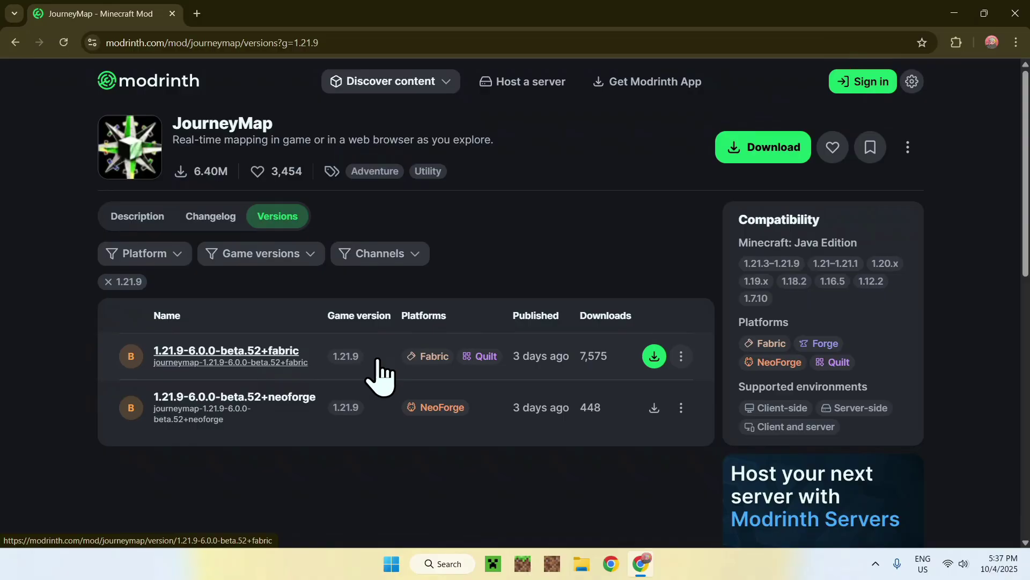
click(655, 356)
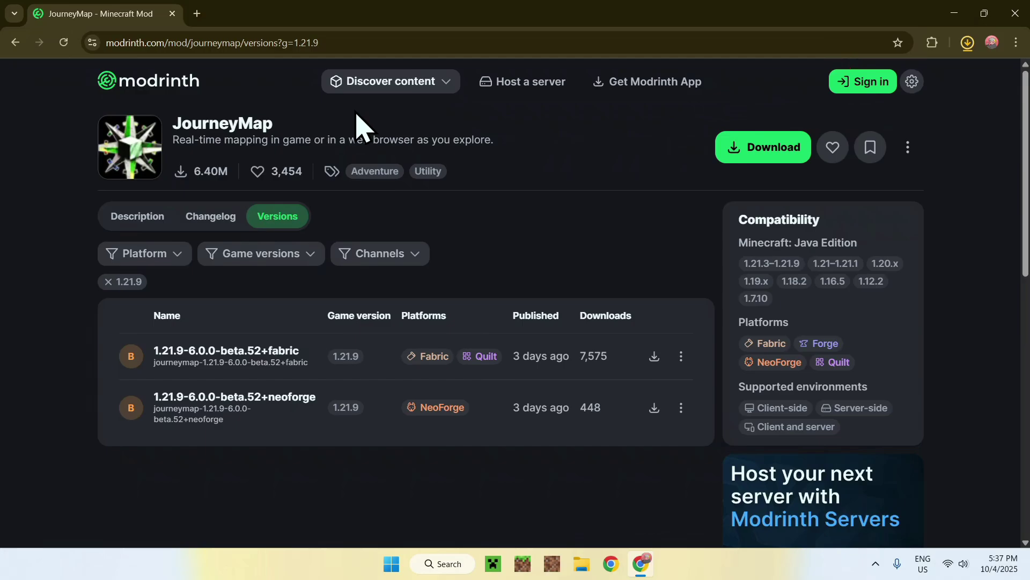
Search Modrinth's Mods catalogue for Fabric API and open its page.
click(390, 83)
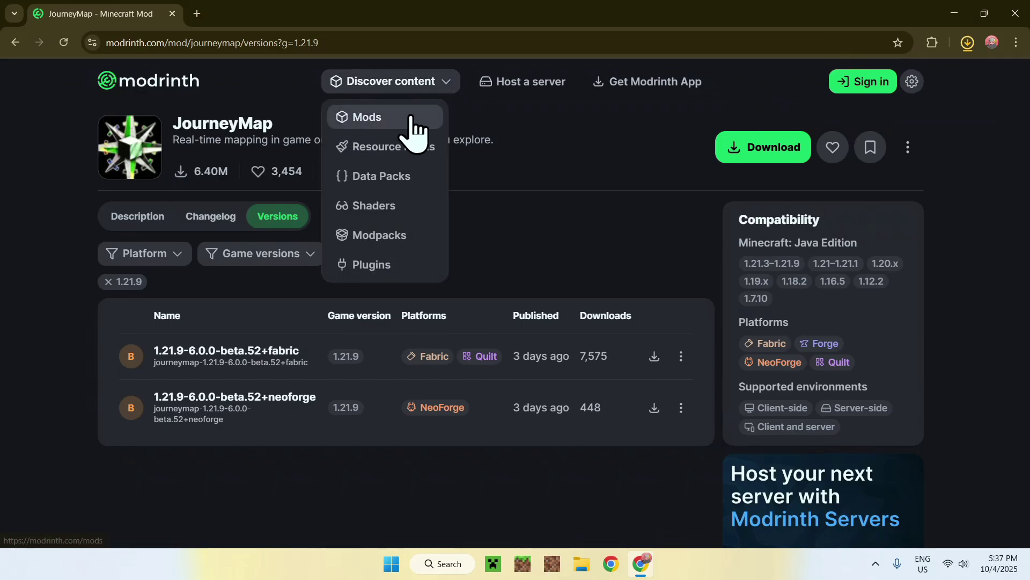
click(414, 121)
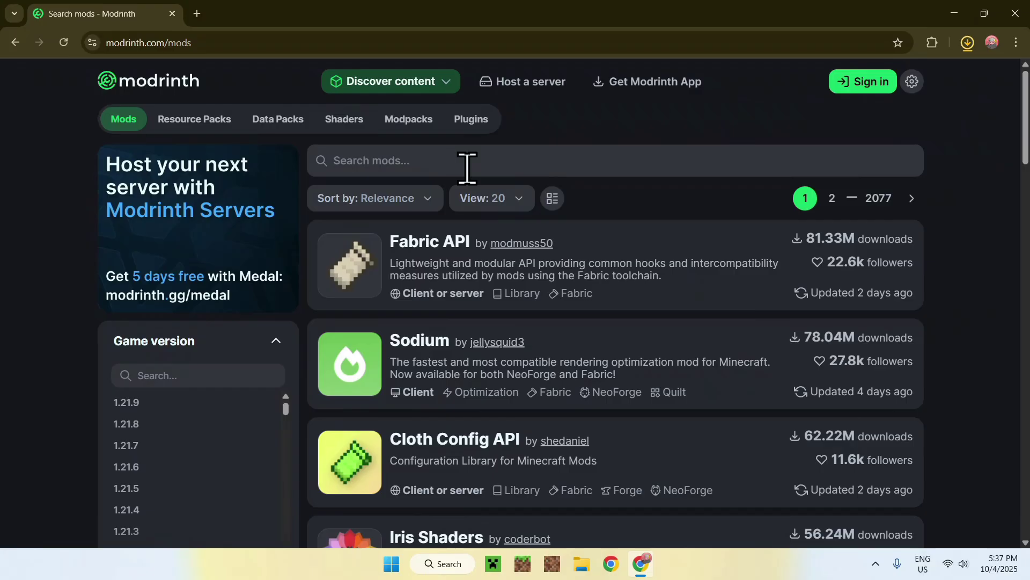
click(443, 160)
text(F)
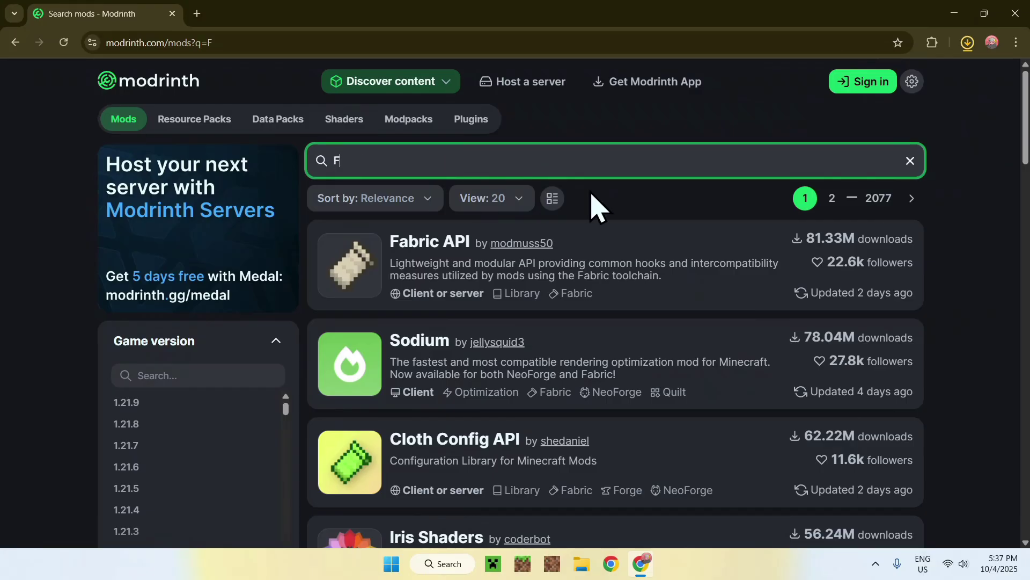
text(abric API)
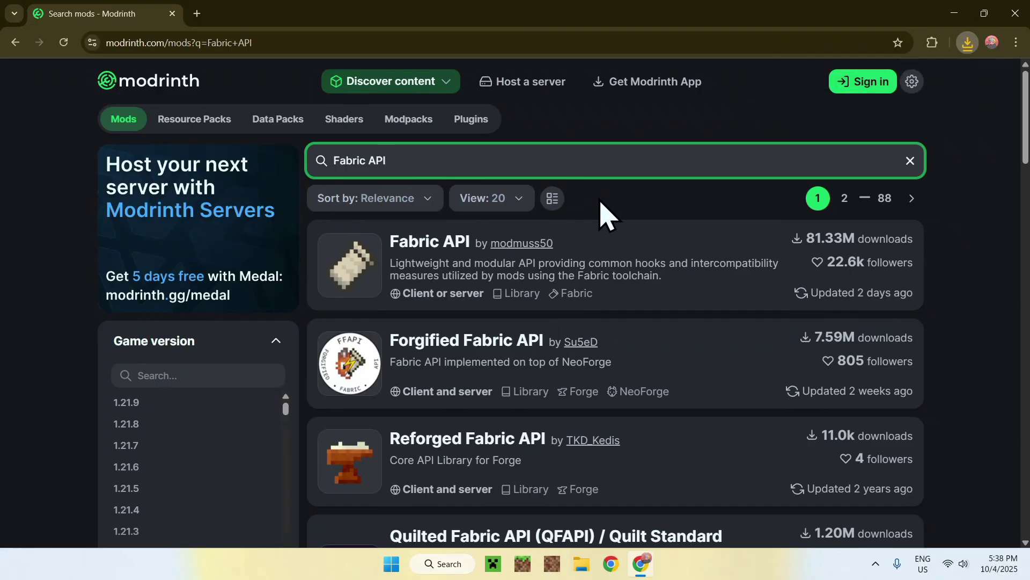
click(435, 244)
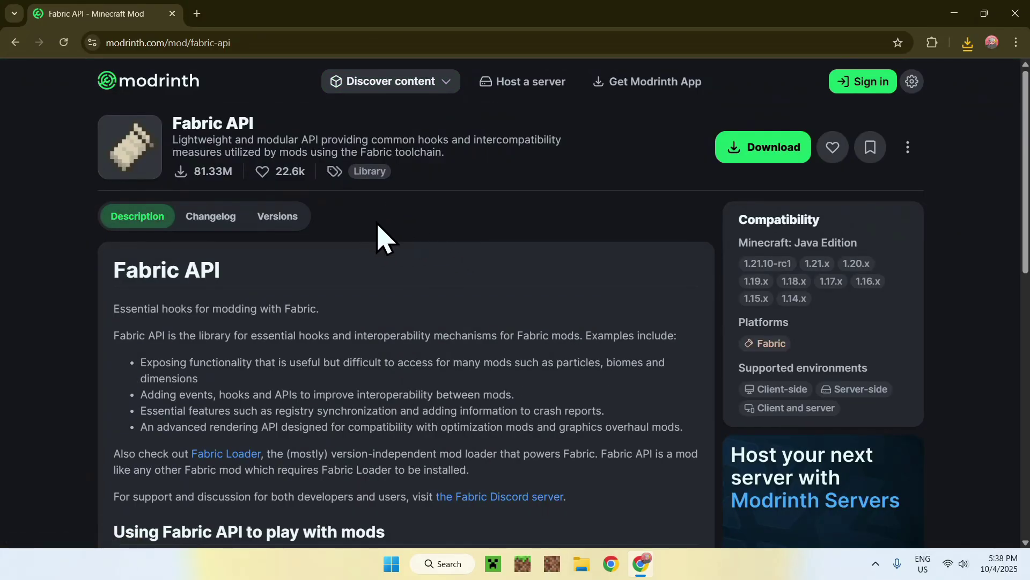
Filter Fabric API's versions to 1.21.9 and download build 0.134.0+1.21.9.
click(278, 228)
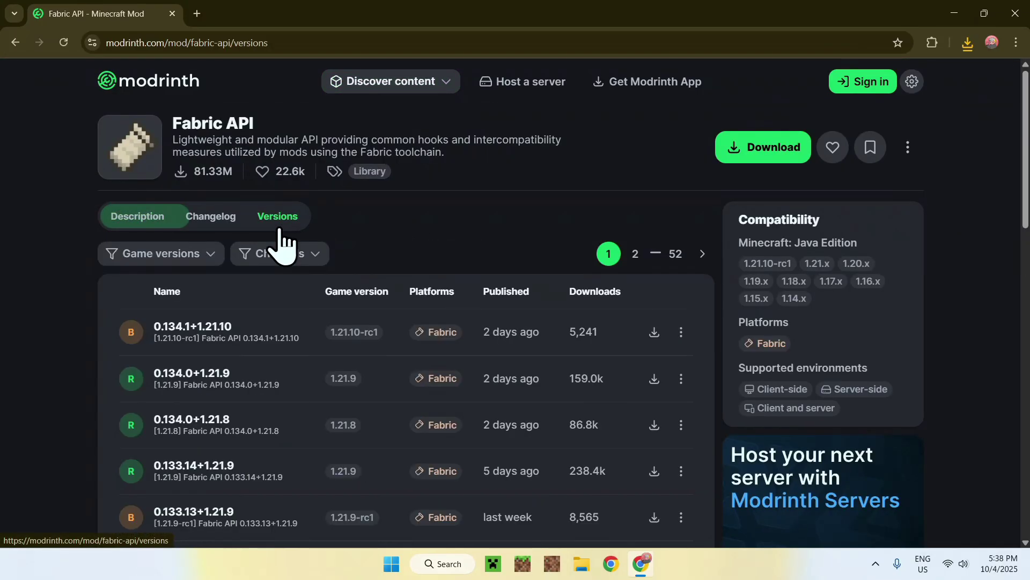
click(164, 256)
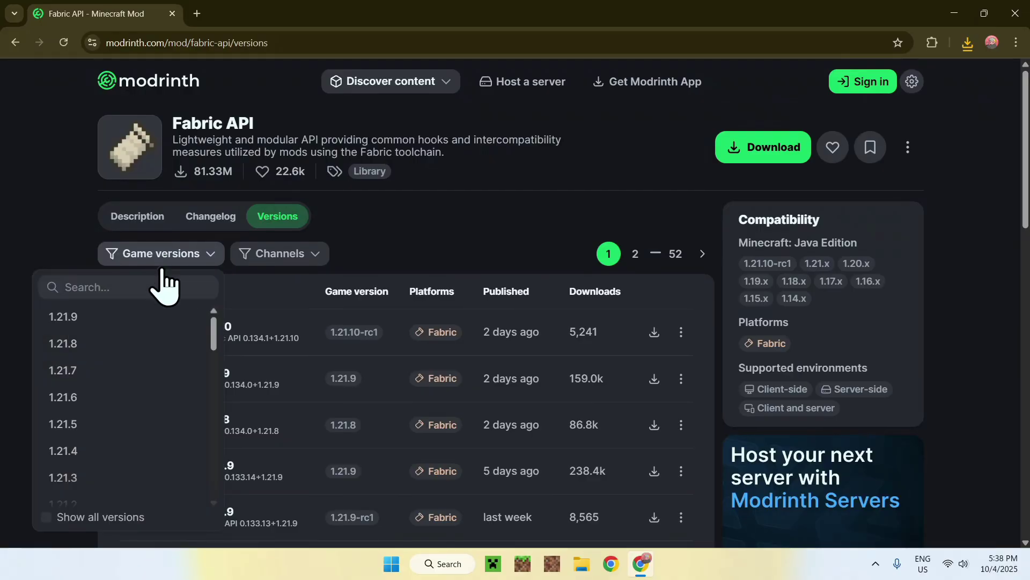
click(143, 322)
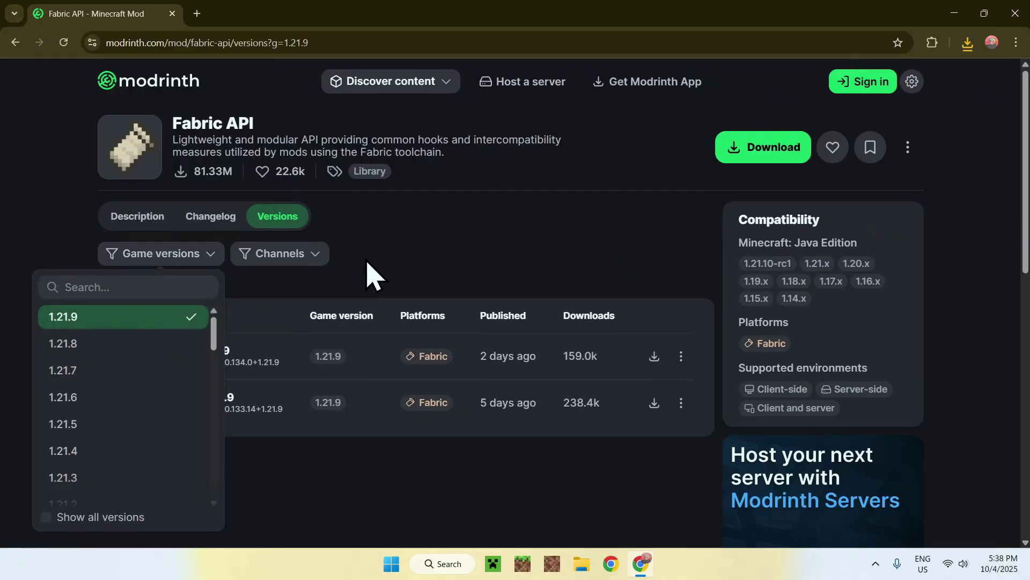
click(363, 282)
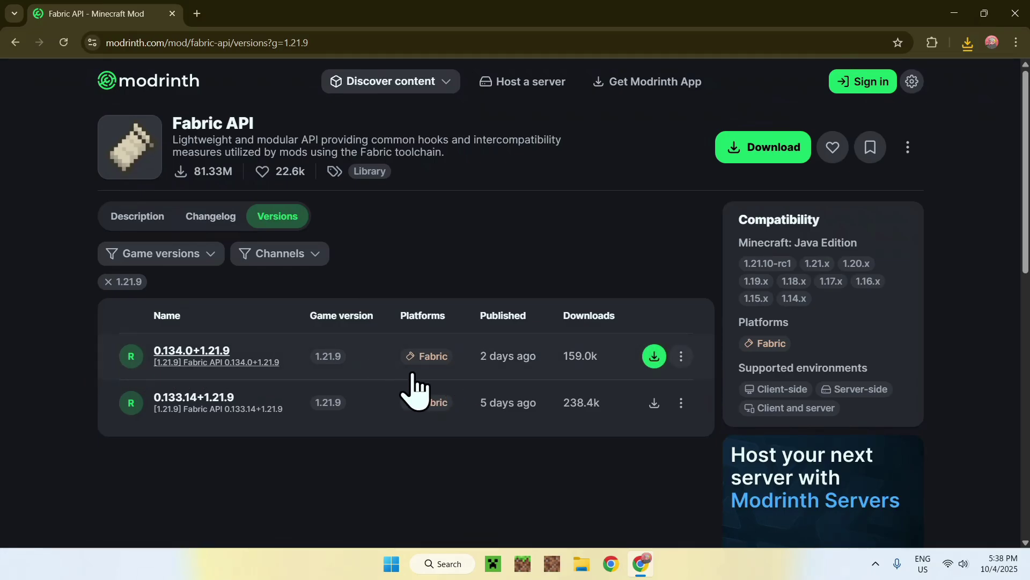
mouse_move(654, 356)
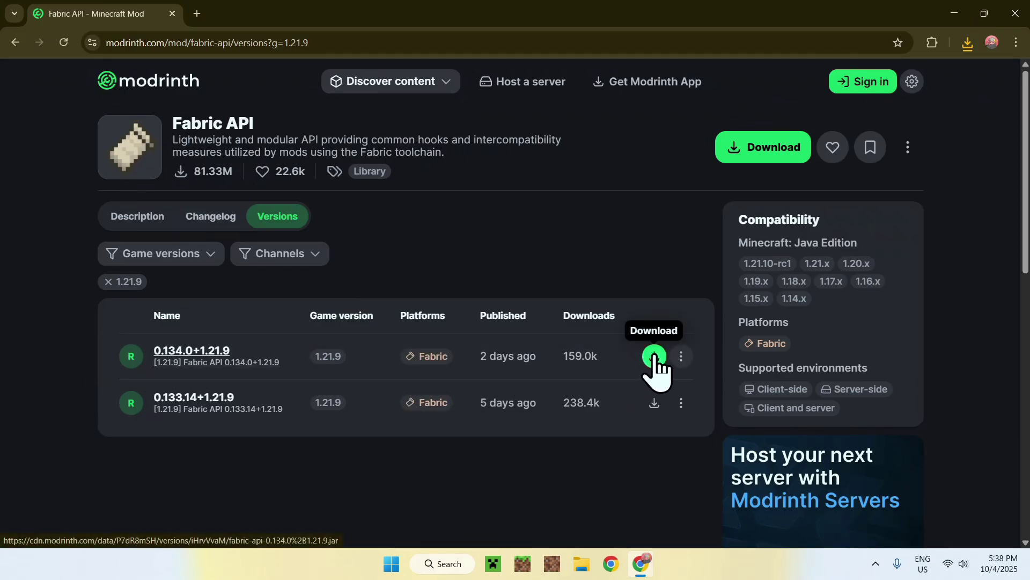
click(654, 355)
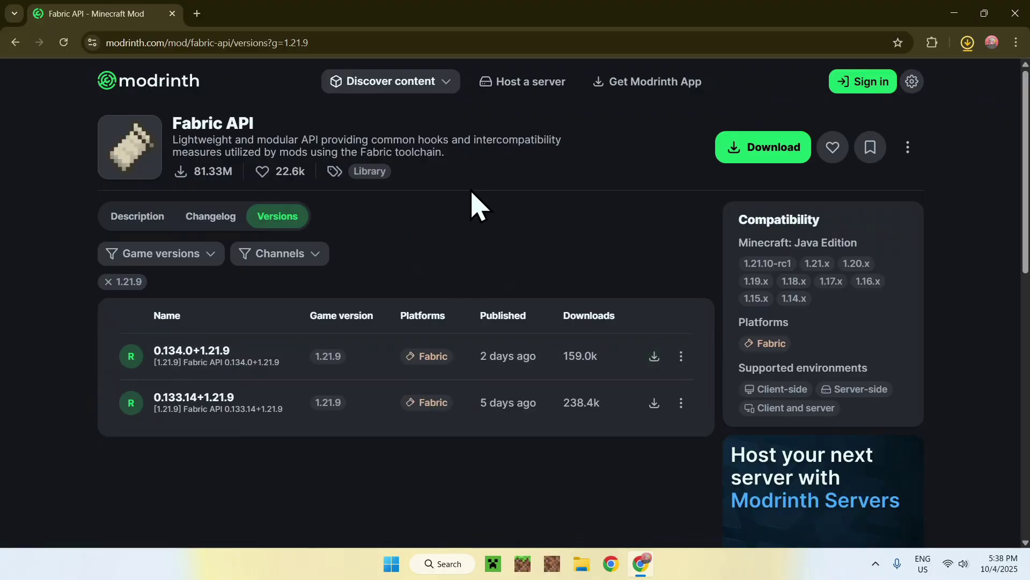
In a new tab, search Google for 'Fabric Minecraft' and open fabricmc.net.
click(197, 14)
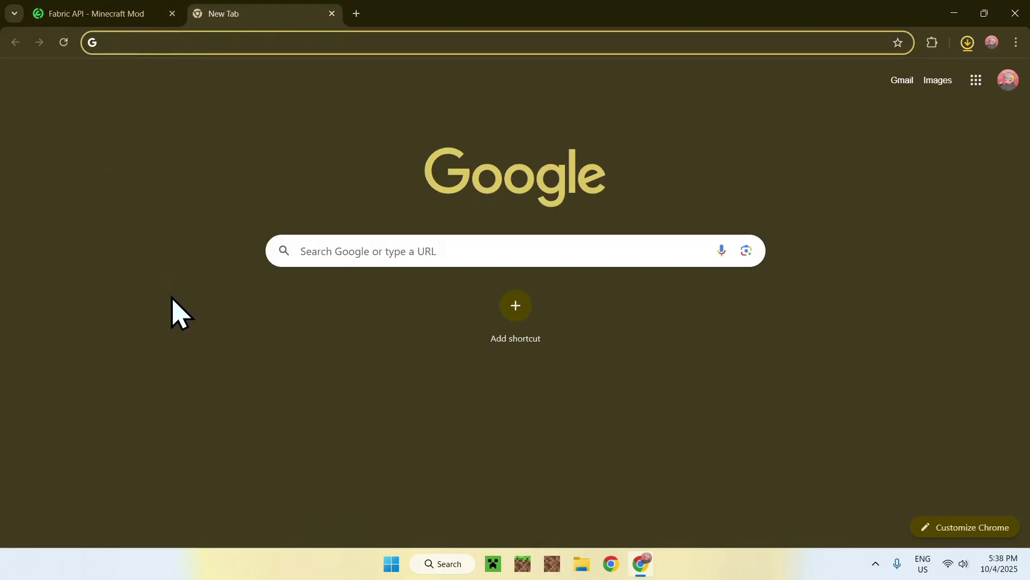
click(334, 251)
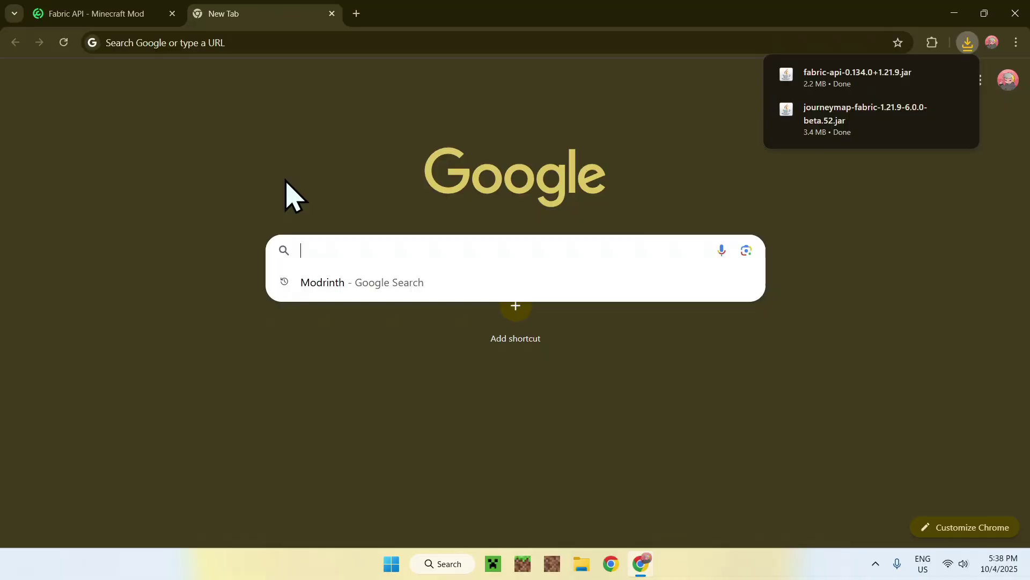
text(Fabric)
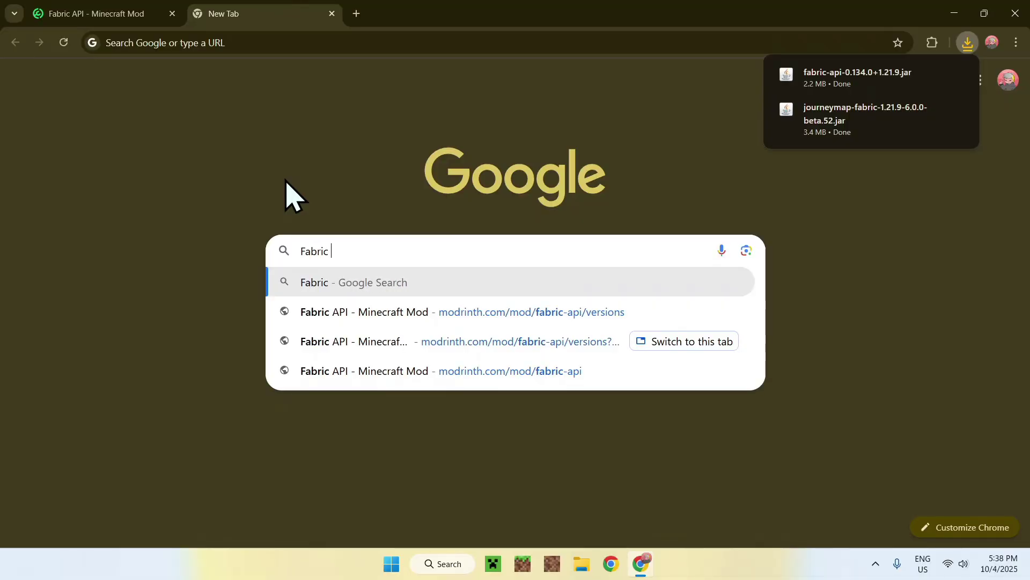
text( Minecraft)
key(Return)
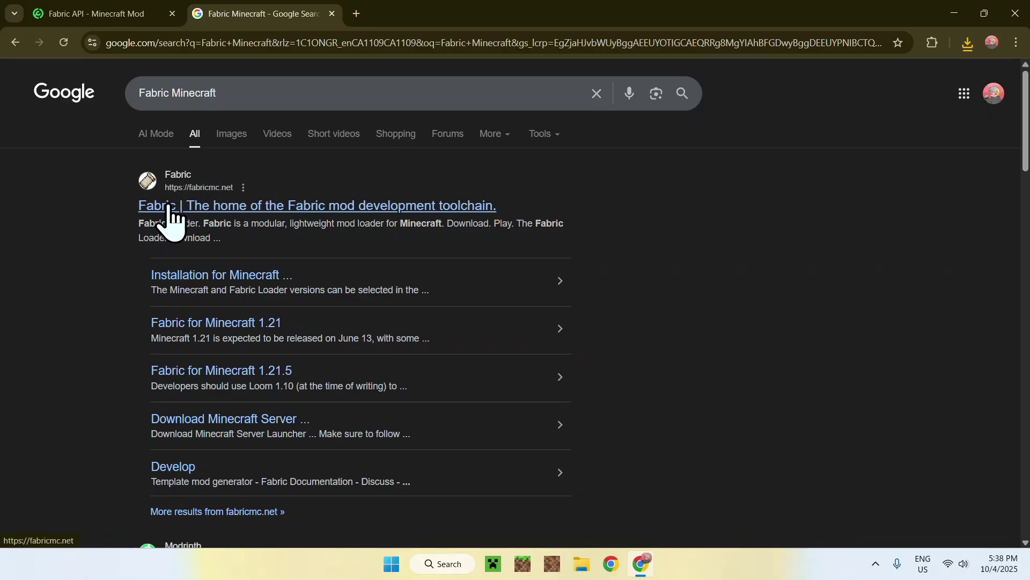
click(187, 216)
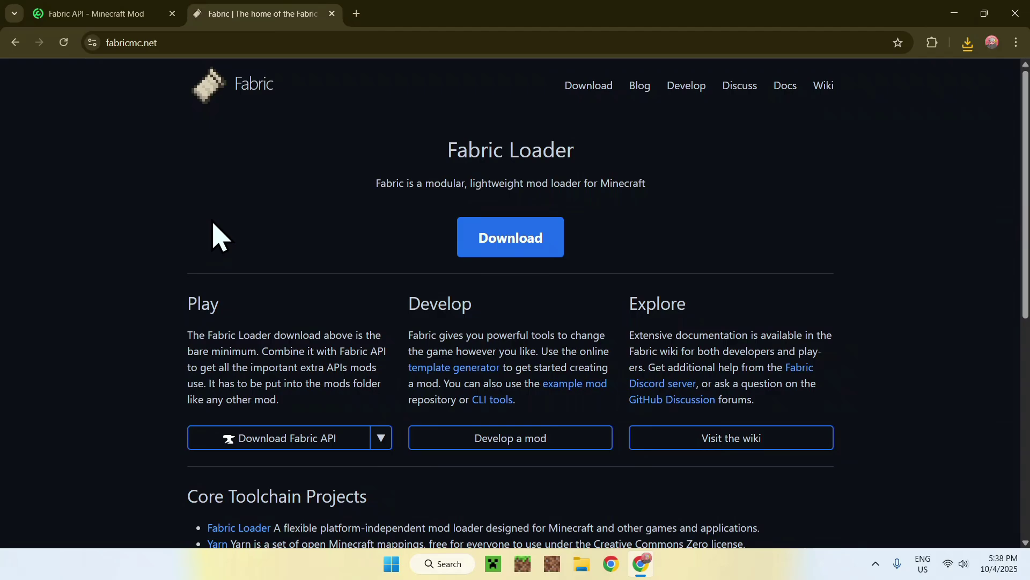
Download the Fabric installer for Windows, then close Chrome.
click(507, 250)
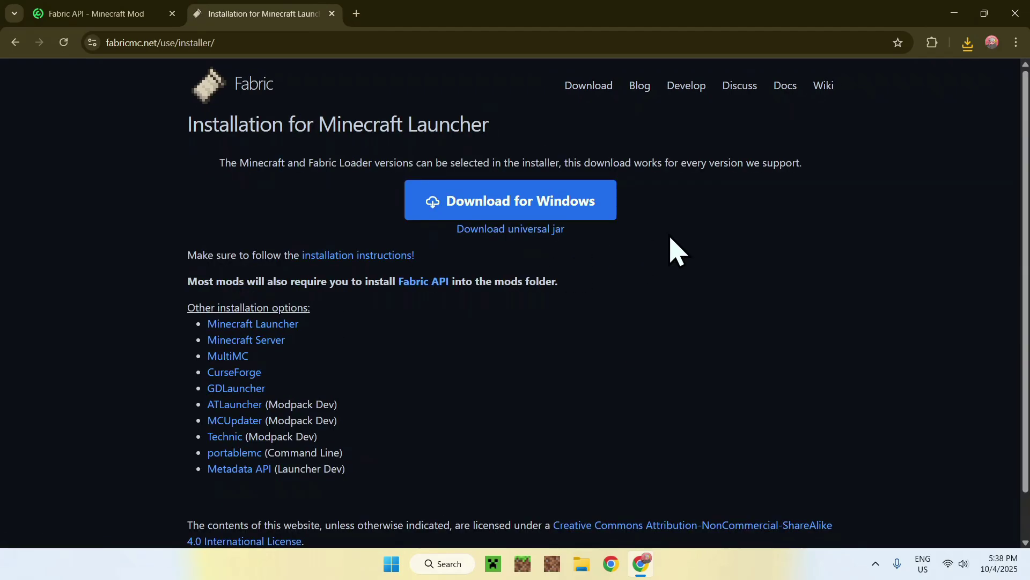
click(503, 213)
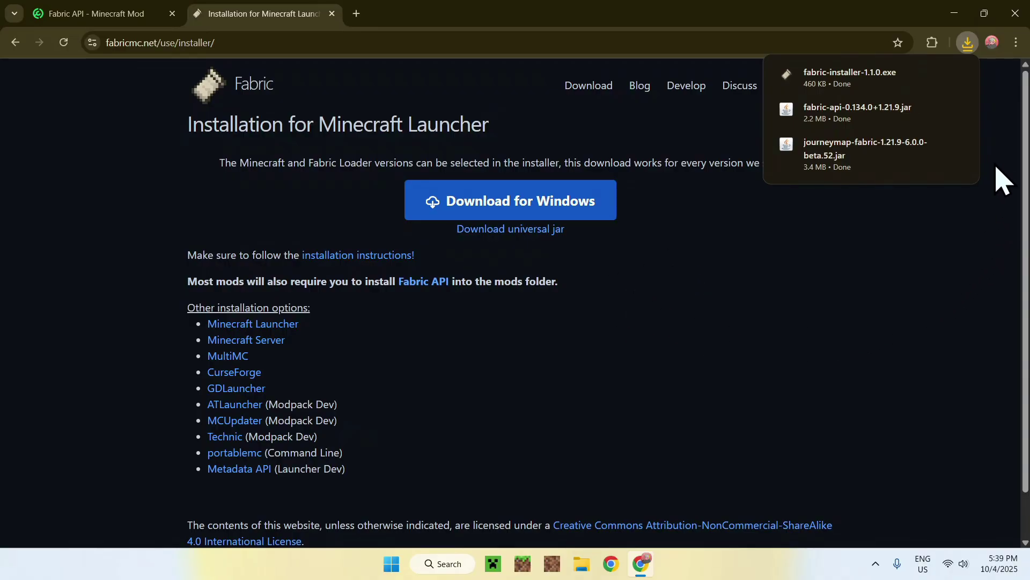
click(1016, 13)
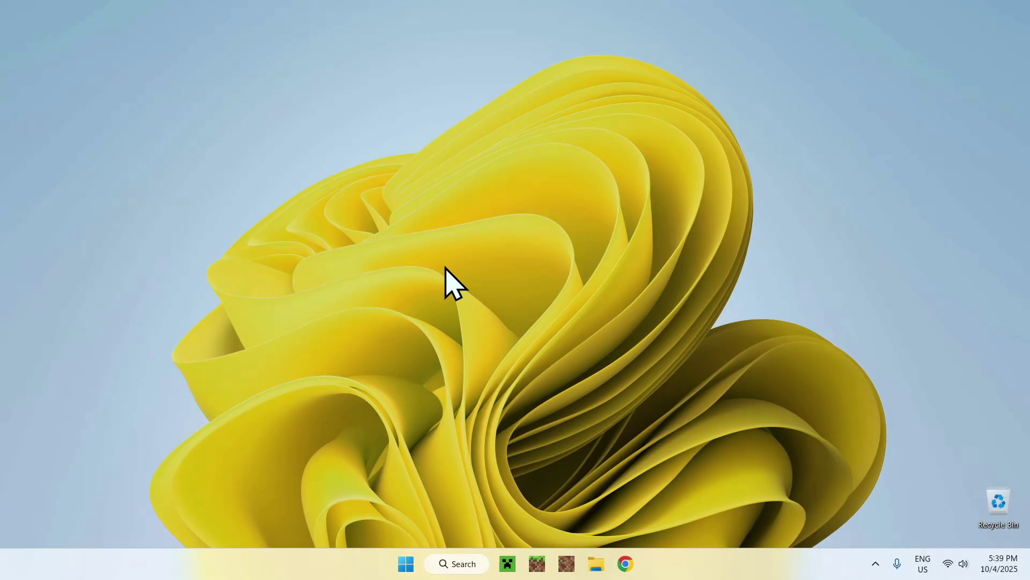
Open Downloads in File Explorer and run fabric-installer-1.1.0.exe.
click(594, 561)
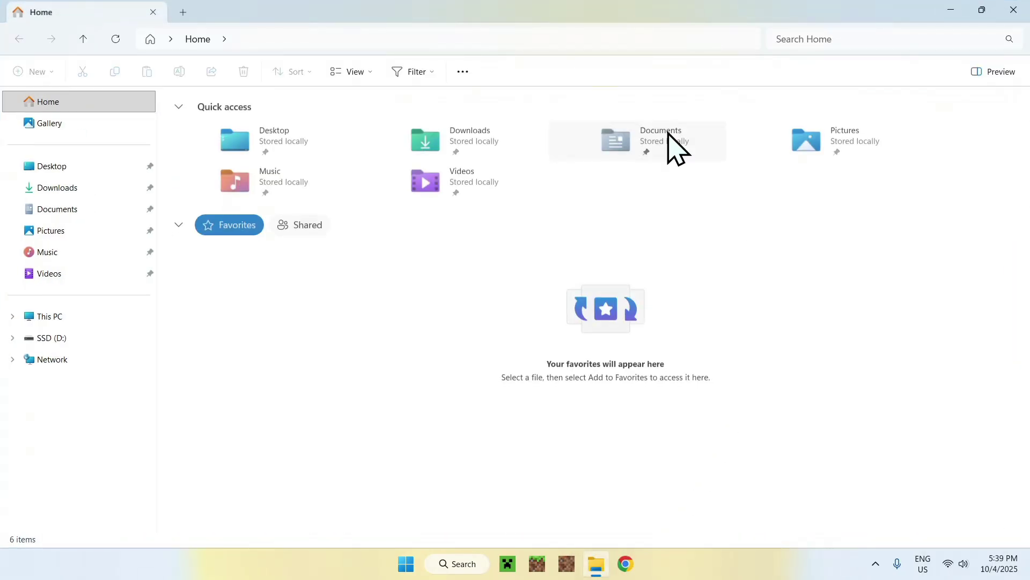
click(64, 188)
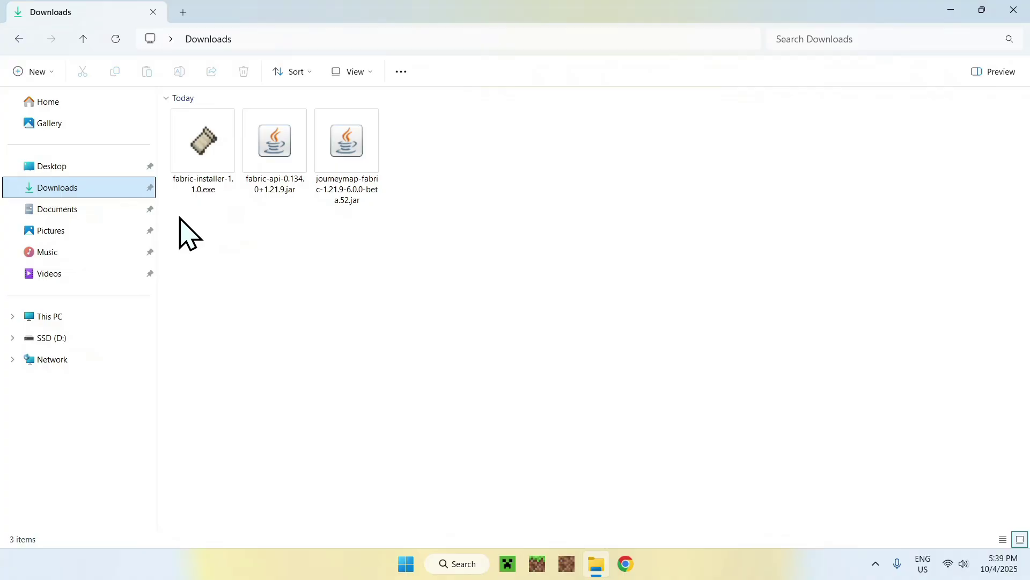
drag(179, 215, 233, 255)
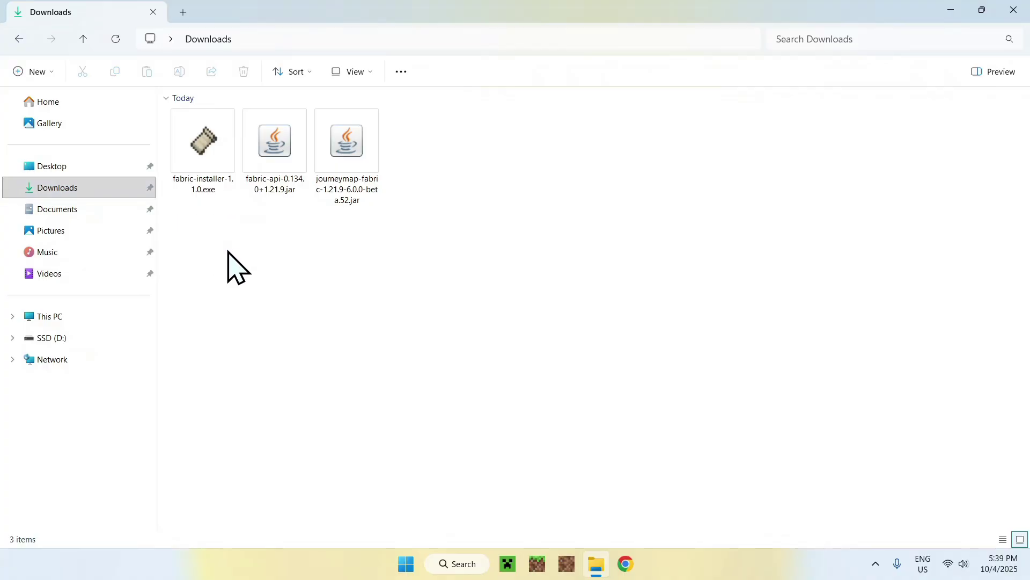
double_click(202, 178)
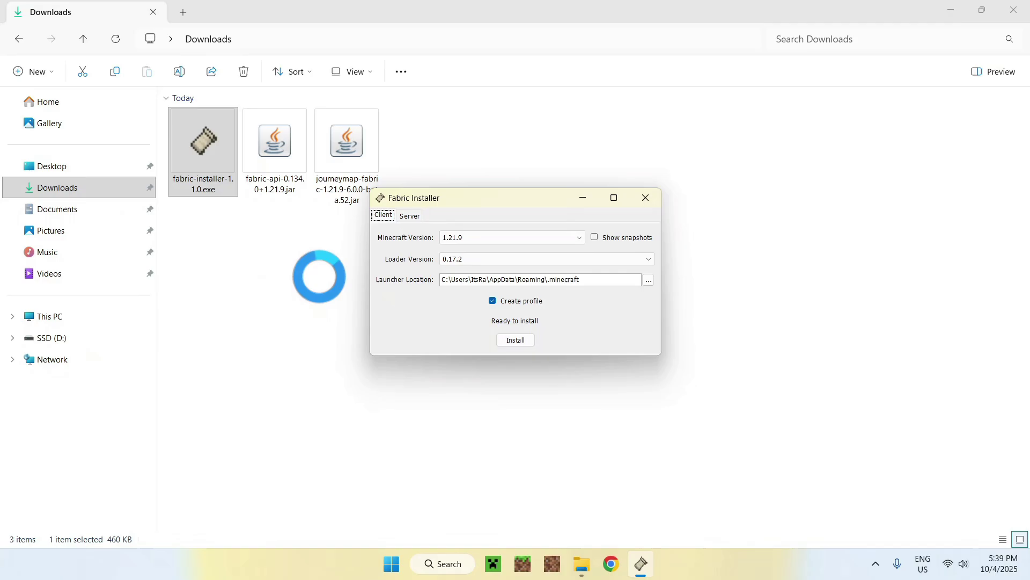
Install Fabric Loader 0.17.2 for 1.21.9, close the installer, and start the Minecraft Launcher.
click(451, 238)
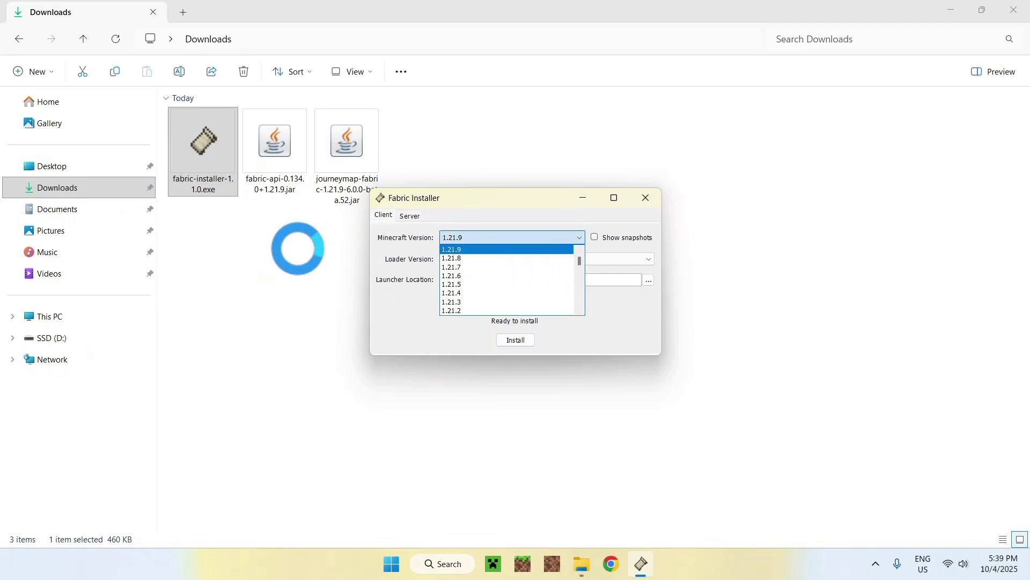
click(515, 341)
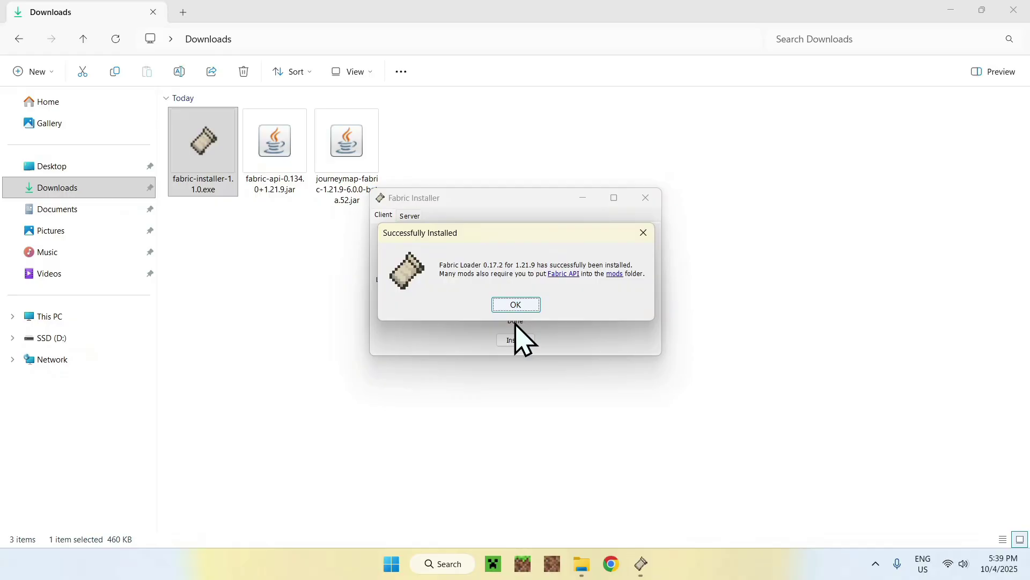
click(515, 310)
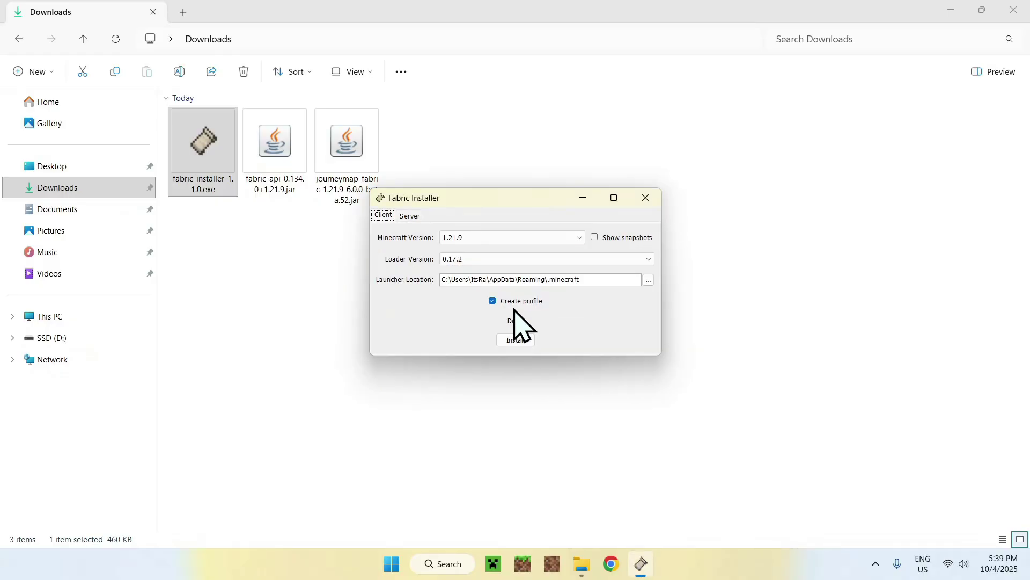
click(646, 198)
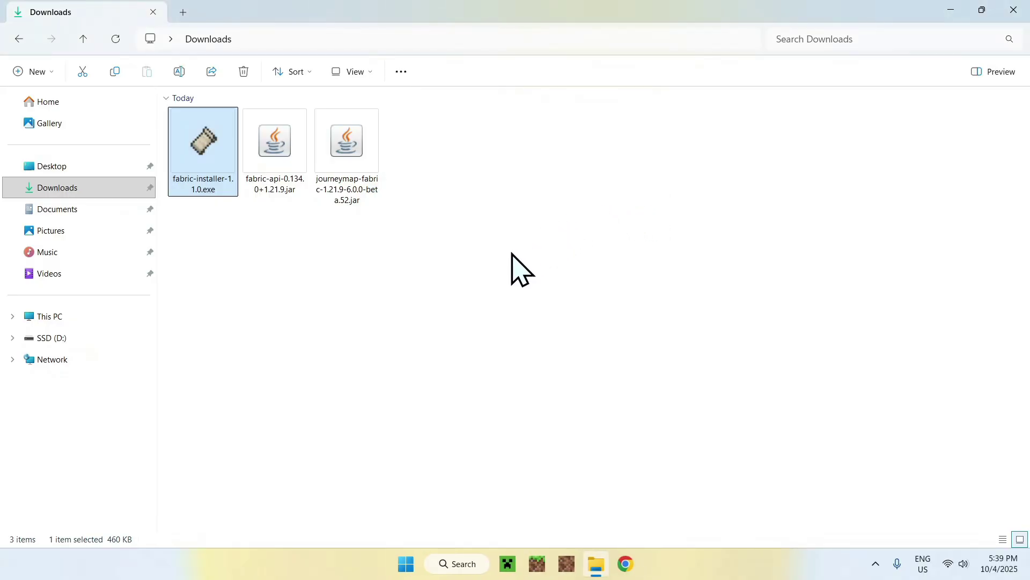
click(507, 564)
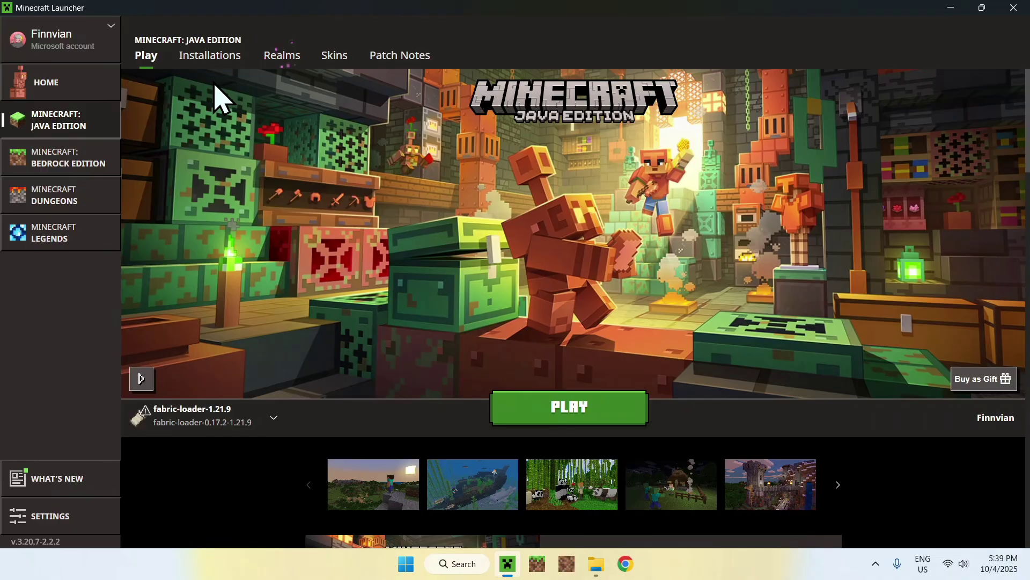
Open the fabric-loader-1.21.9 game folder from Installations and select its mods folder.
click(208, 59)
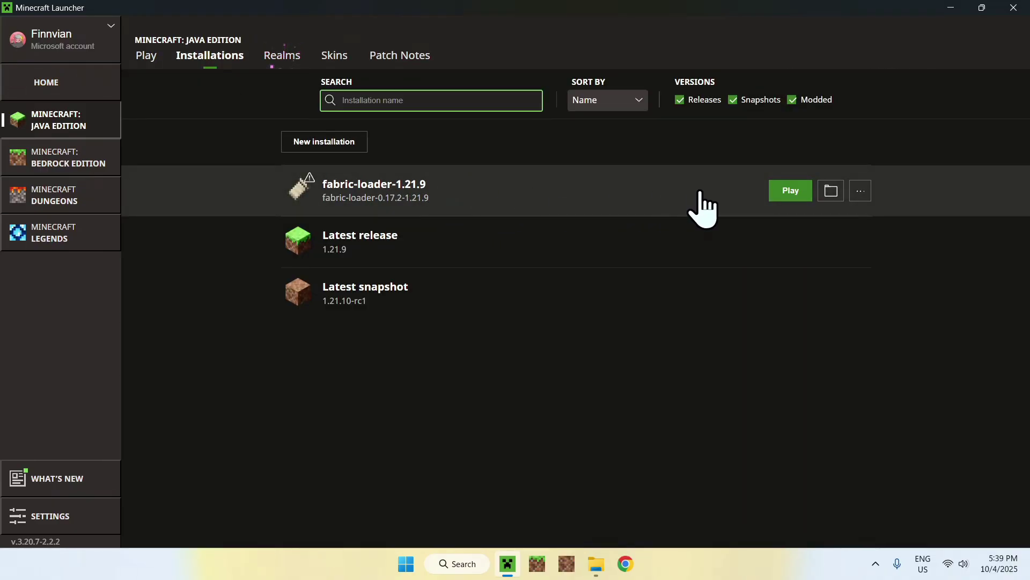
click(831, 191)
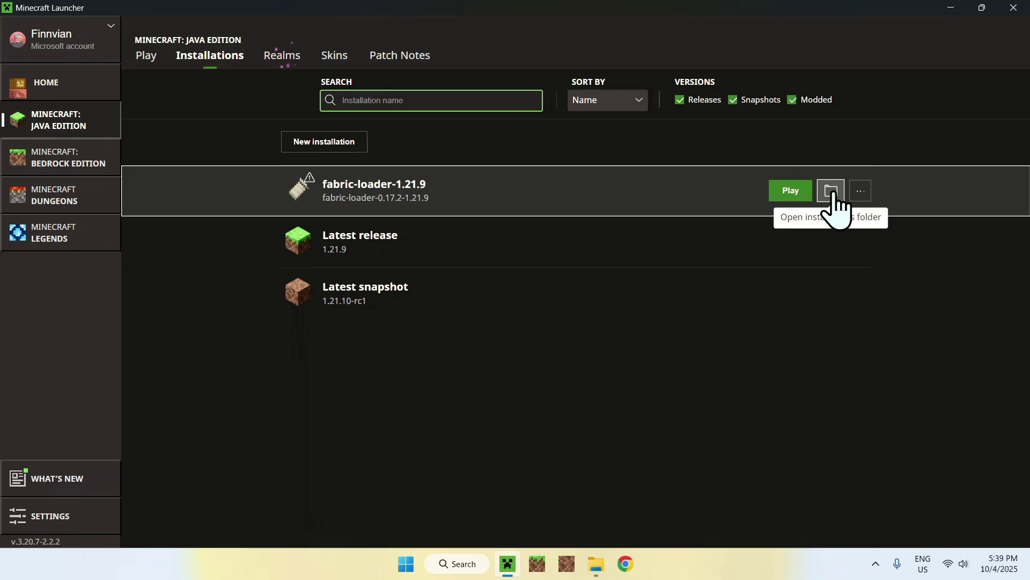
click(298, 275)
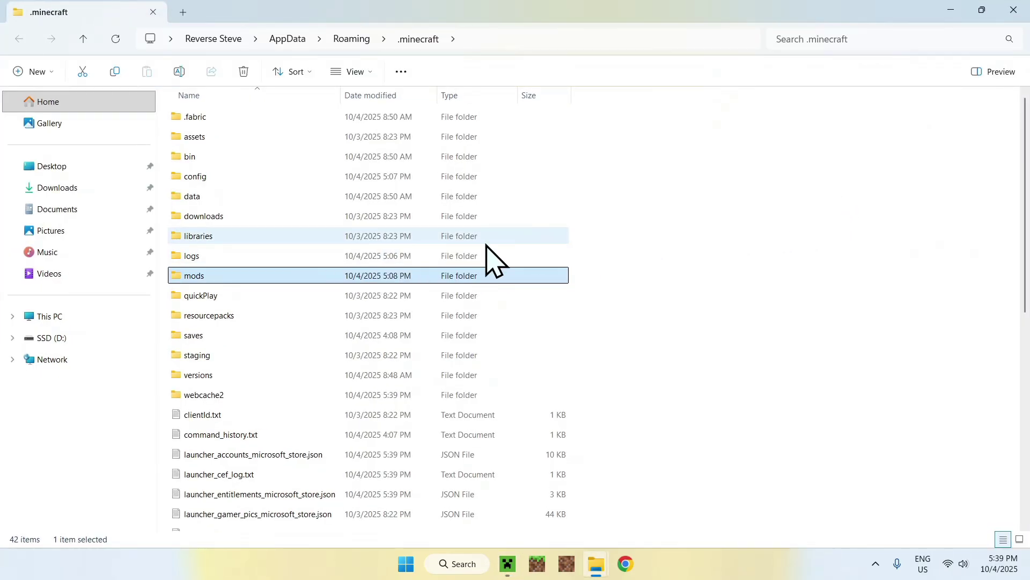
Copy the Fabric API and JourneyMap jars from Downloads into .minecraft\mods.
double_click(277, 276)
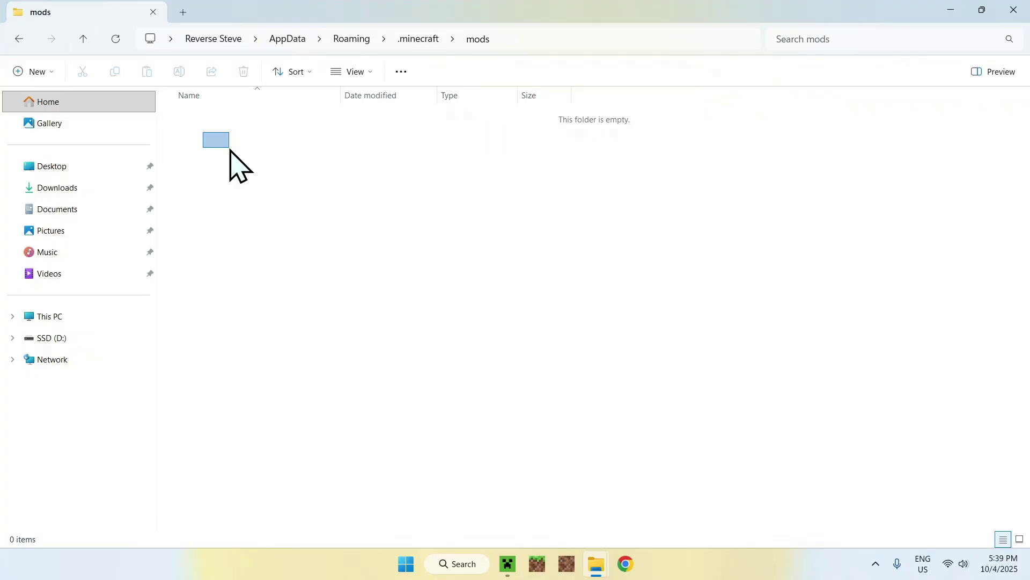
drag(230, 148, 744, 414)
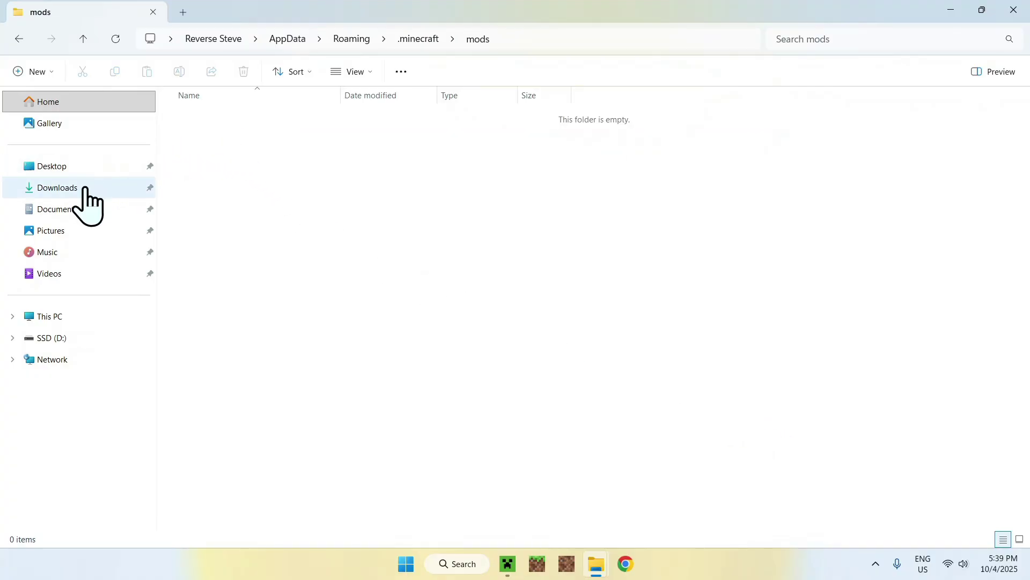
click(84, 191)
drag(438, 233, 266, 121)
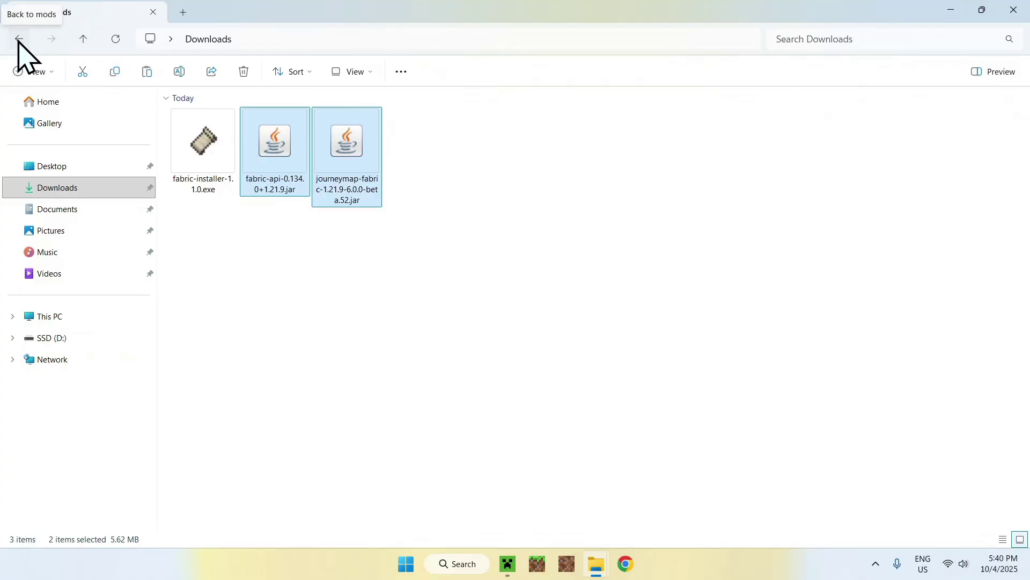
key(Delete)
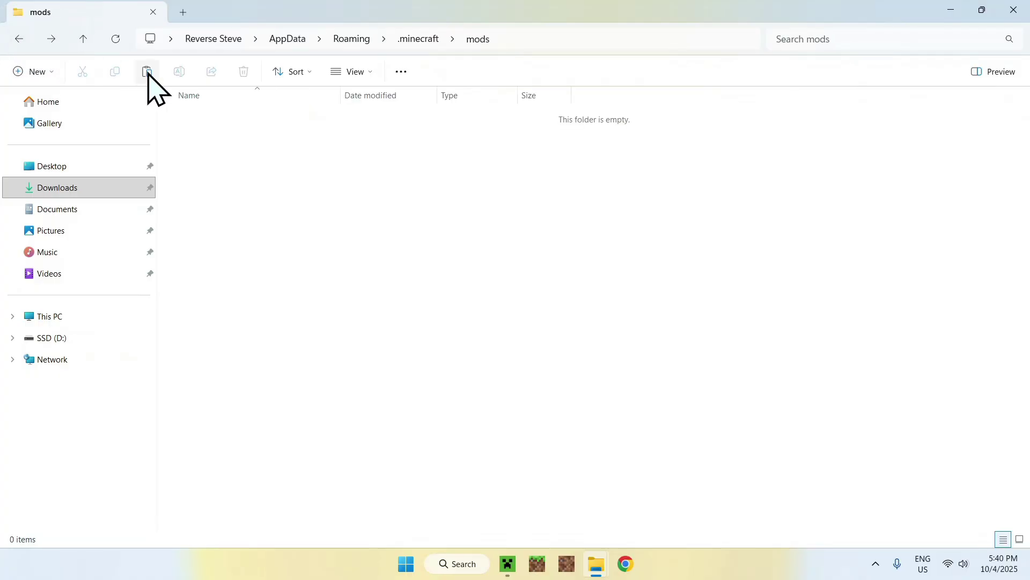
click(148, 74)
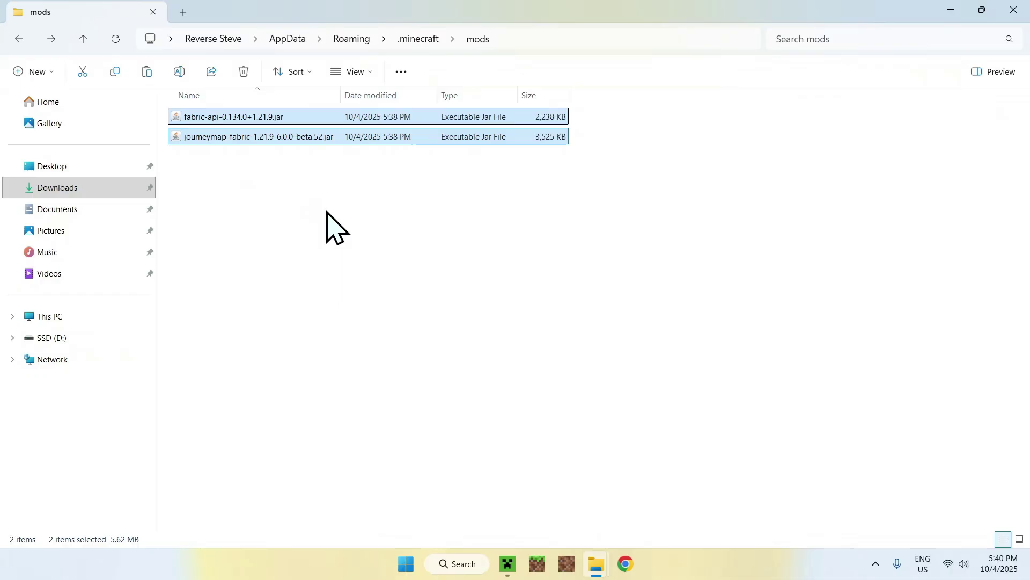
click(271, 202)
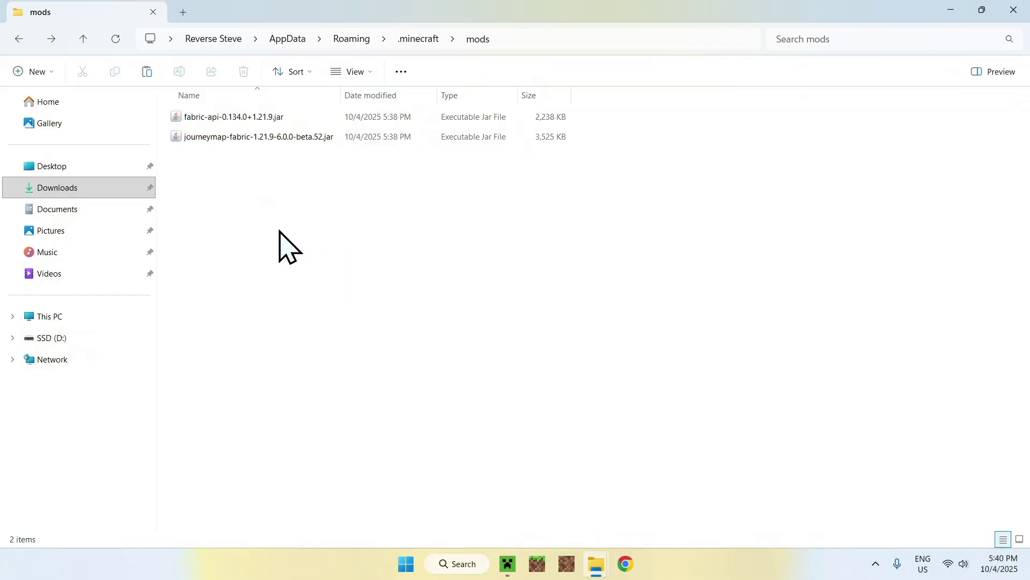
Play the fabric-loader-1.21.9 profile from the Minecraft Launcher's Play page.
click(508, 564)
click(149, 60)
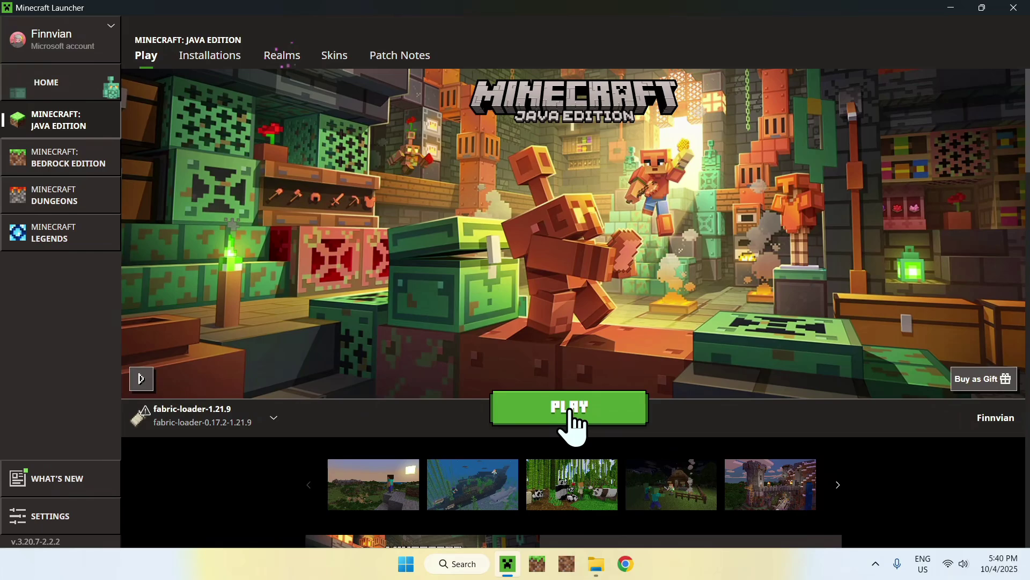
click(573, 415)
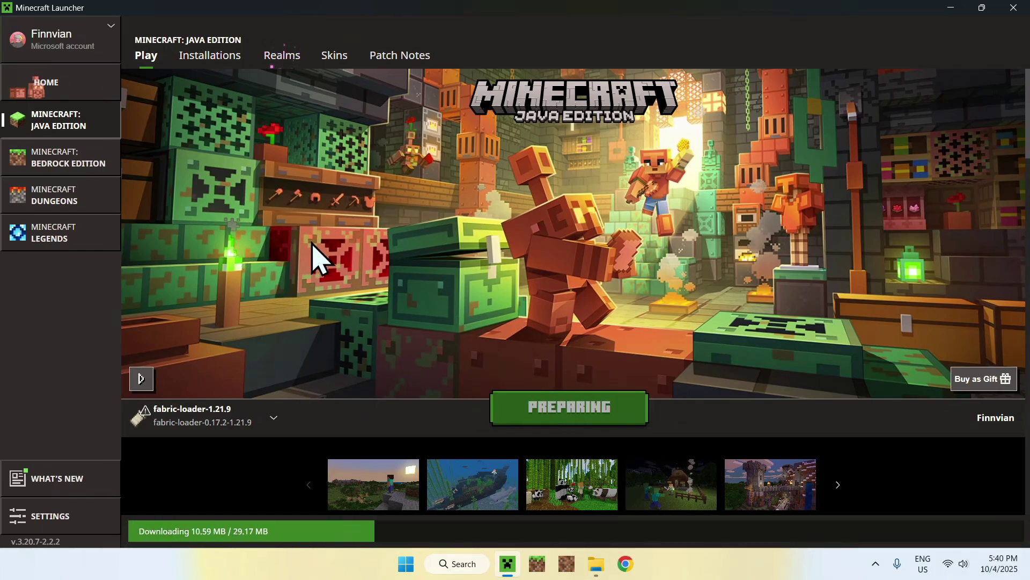
key(alt+Tab)
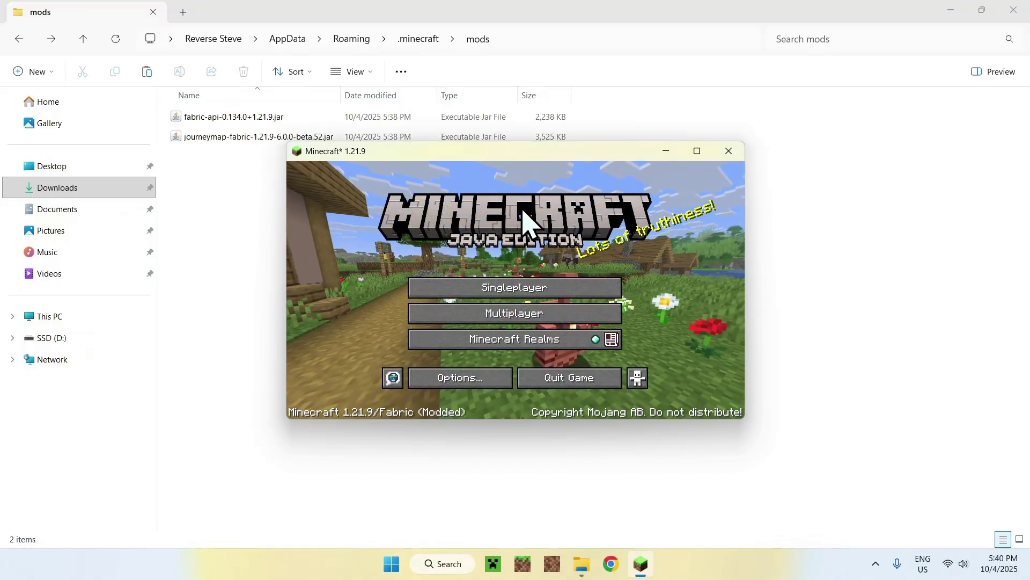
click(697, 151)
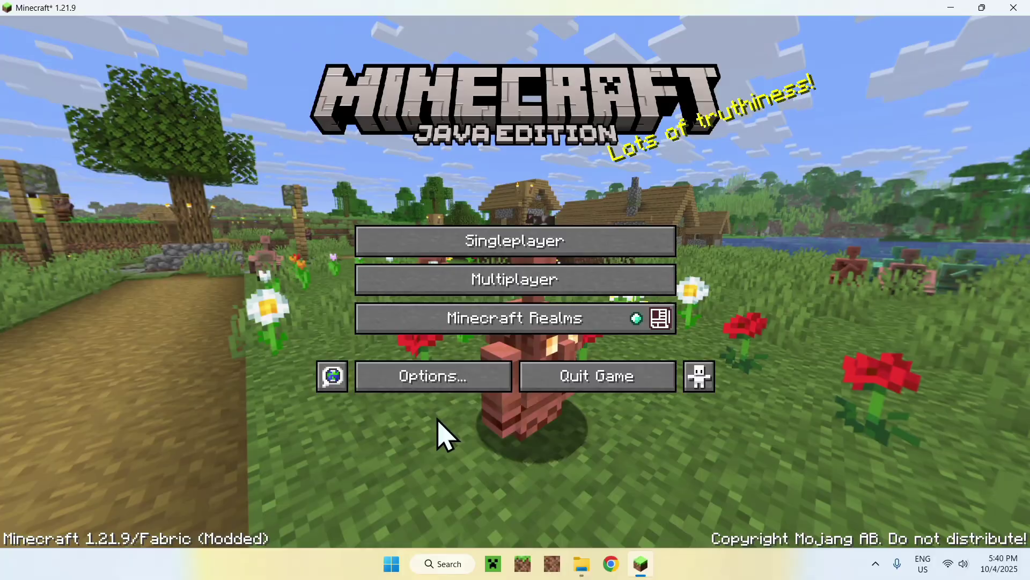
click(432, 383)
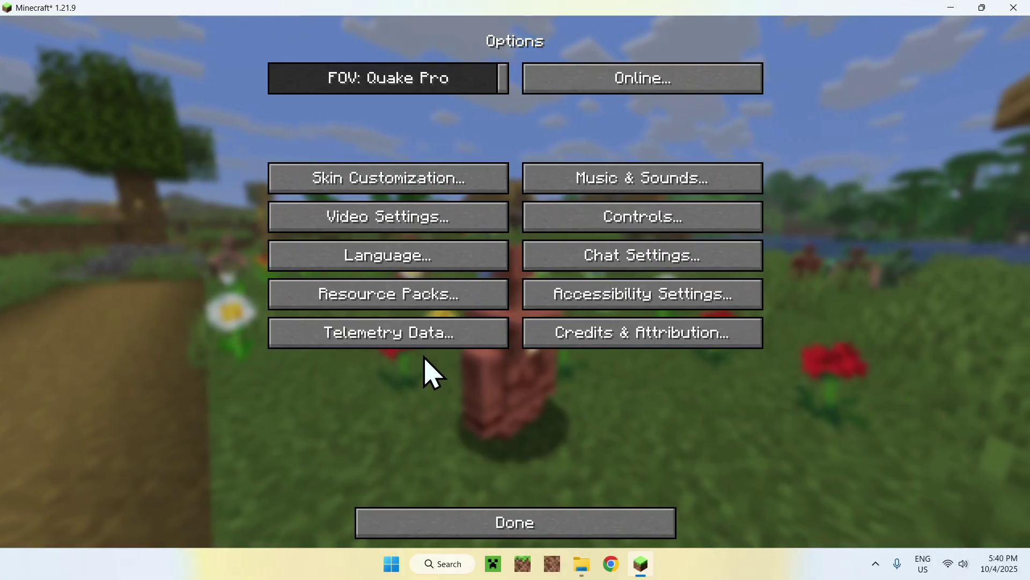
click(643, 224)
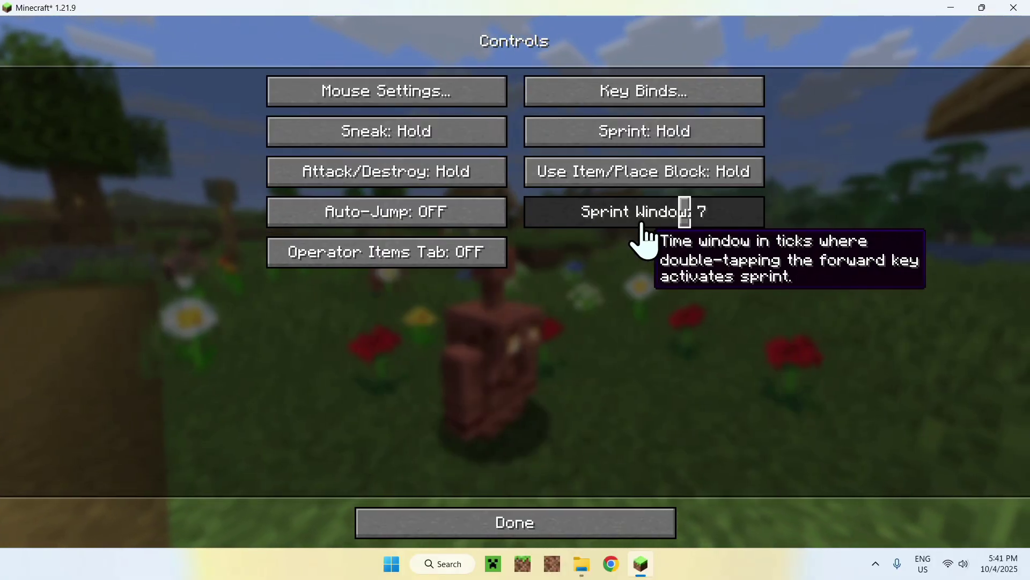
click(643, 98)
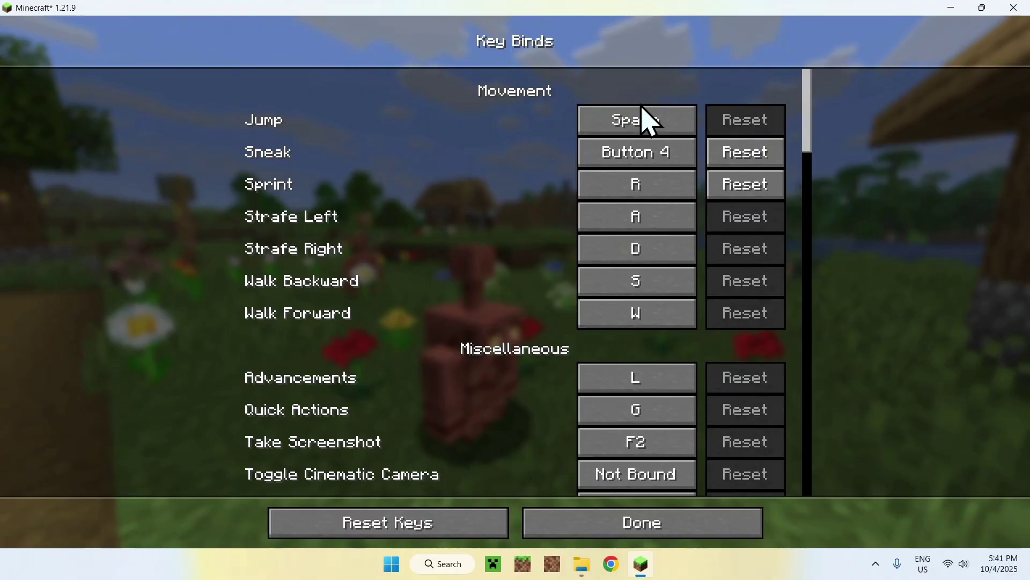
mouse_move(806, 97)
mouse_down()
mouse_move(812, 369)
mouse_move(817, 340)
mouse_move(823, 409)
mouse_move(825, 347)
mouse_up()
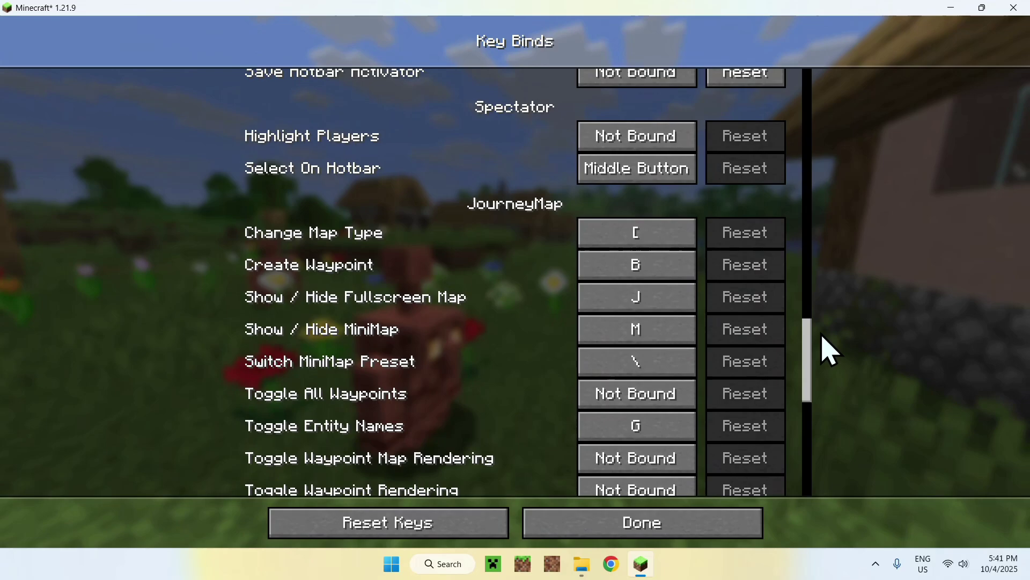
scroll(823, 348, down, 1)
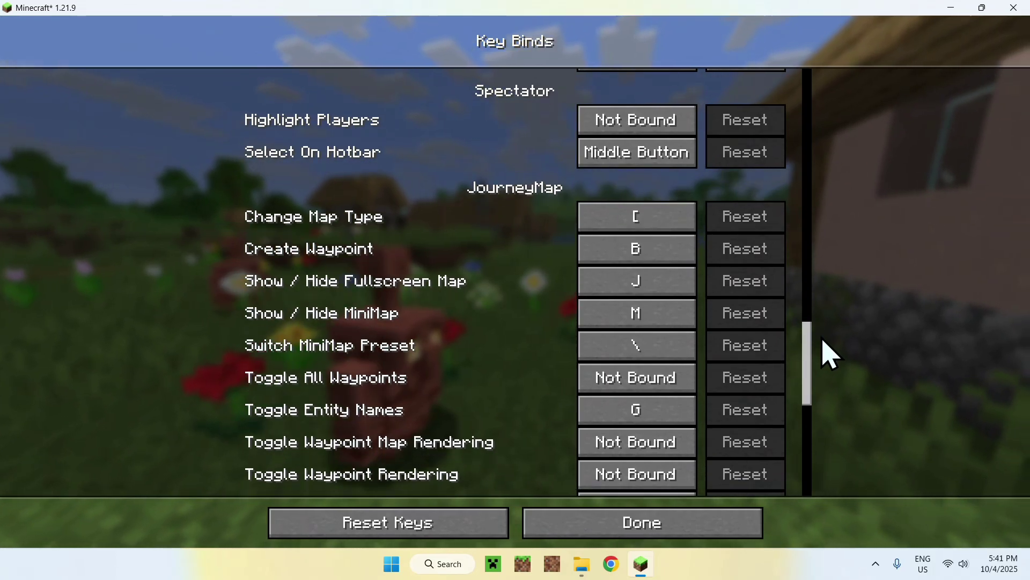
scroll(797, 334, down, 1)
scroll(582, 272, down, 3)
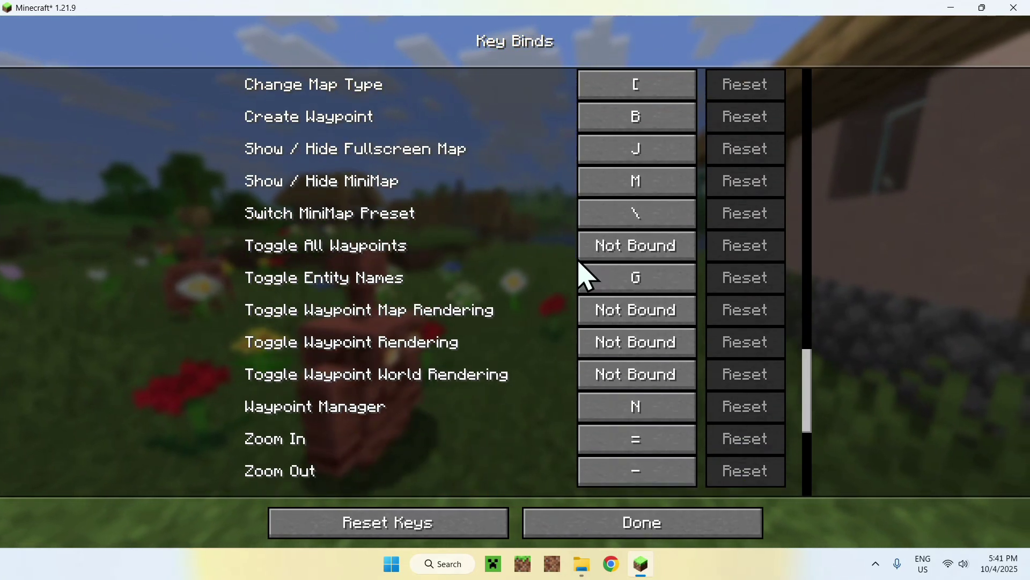
scroll(580, 281, down, 4)
scroll(569, 285, down, 2)
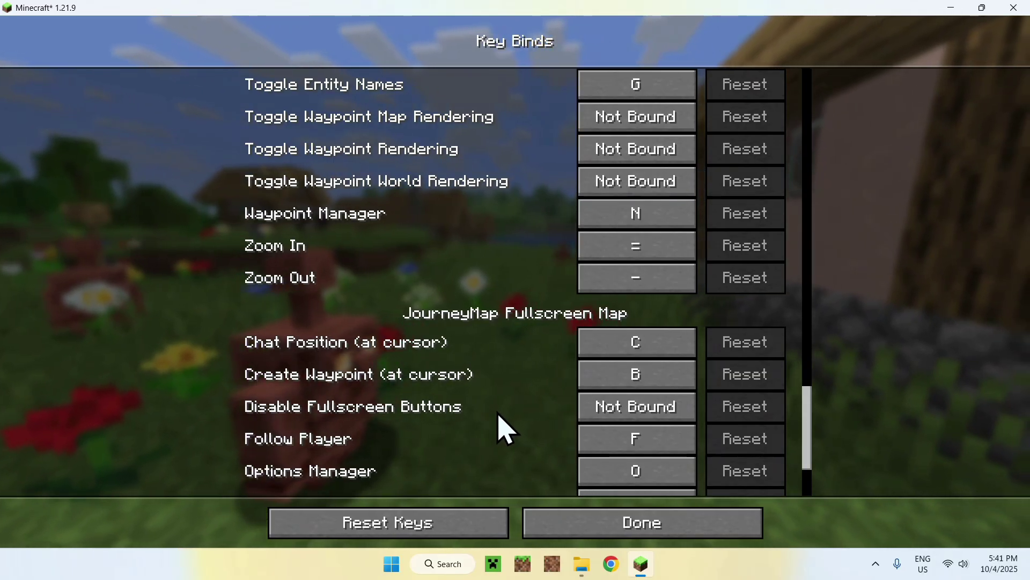
scroll(489, 426, down, 3)
scroll(455, 412, down, 1)
scroll(475, 407, up, 6)
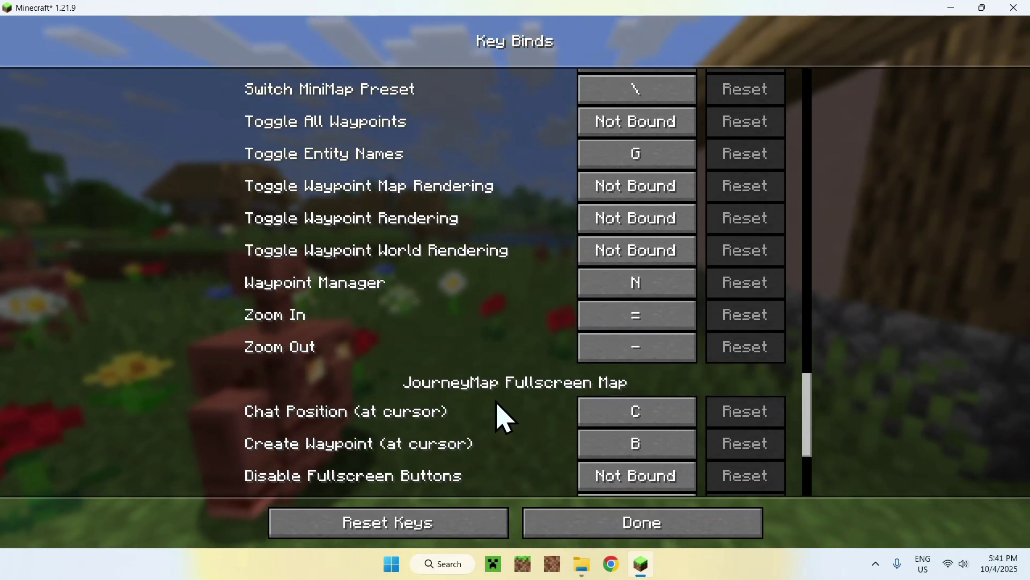
scroll(502, 421, up, 3)
scroll(515, 427, up, 3)
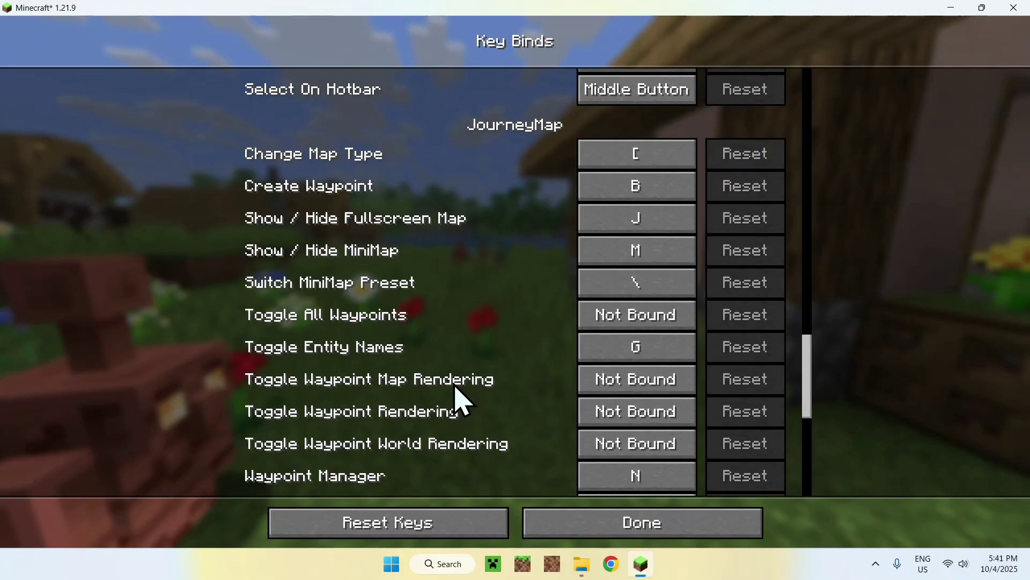
click(551, 521)
click(568, 525)
click(555, 528)
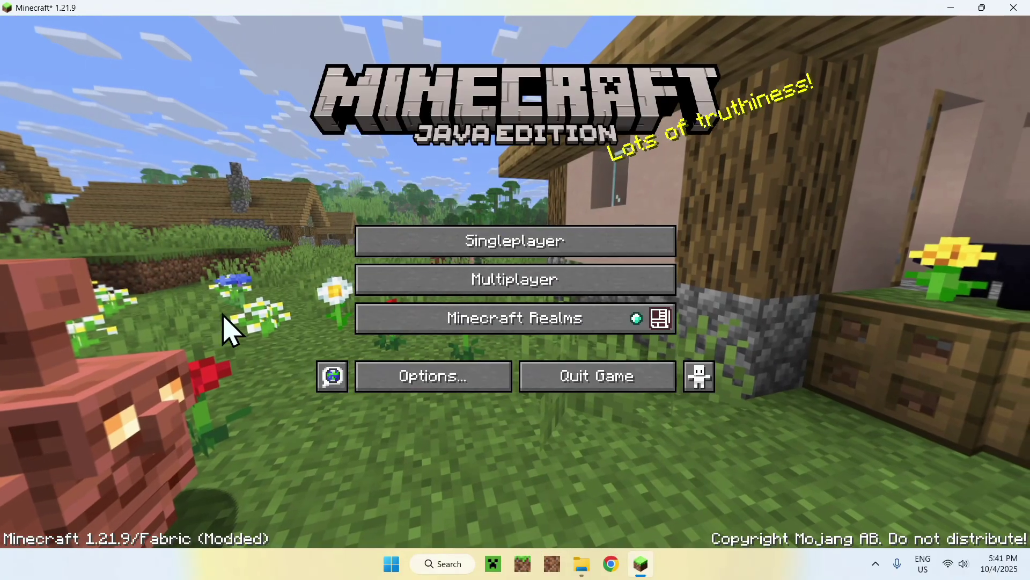
Load the Tutorials singleplayer world and walk forward across the plains.
click(520, 243)
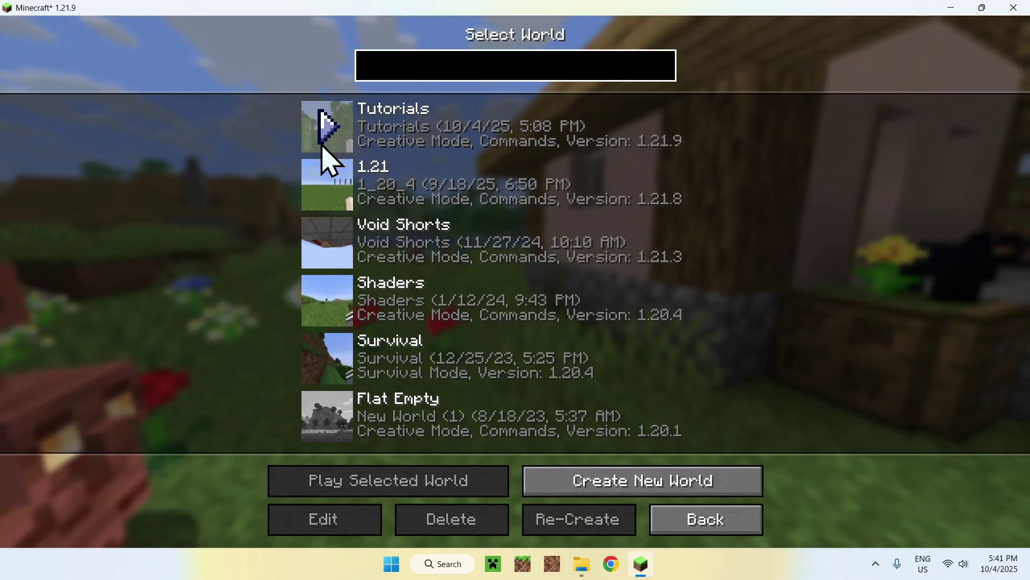
click(322, 145)
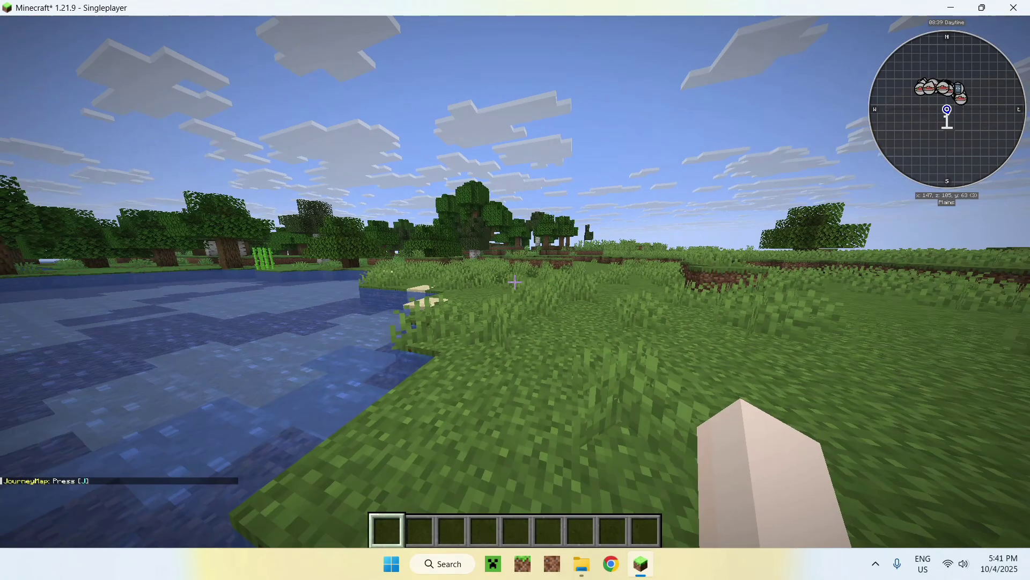
key(w)
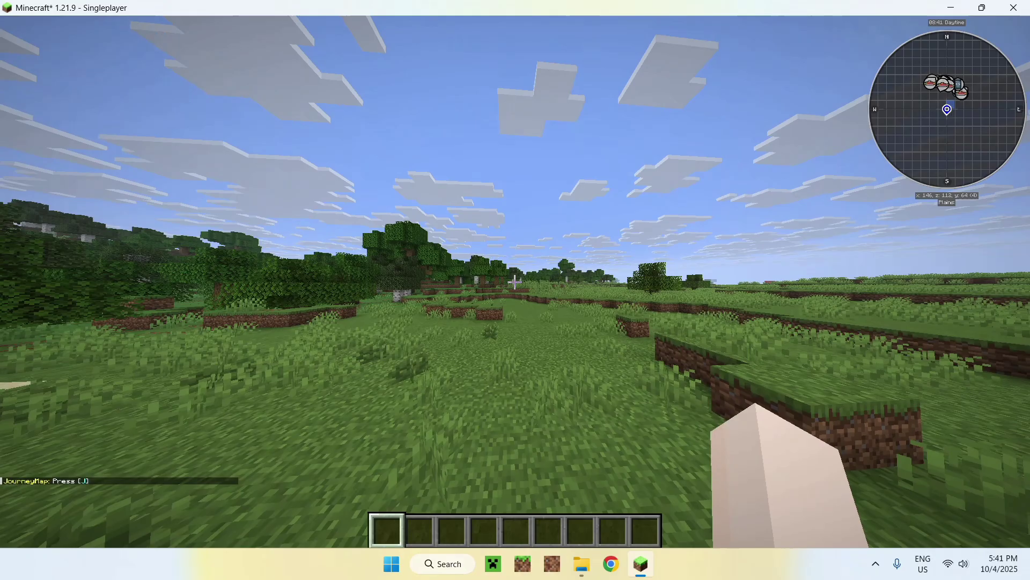
key(w)
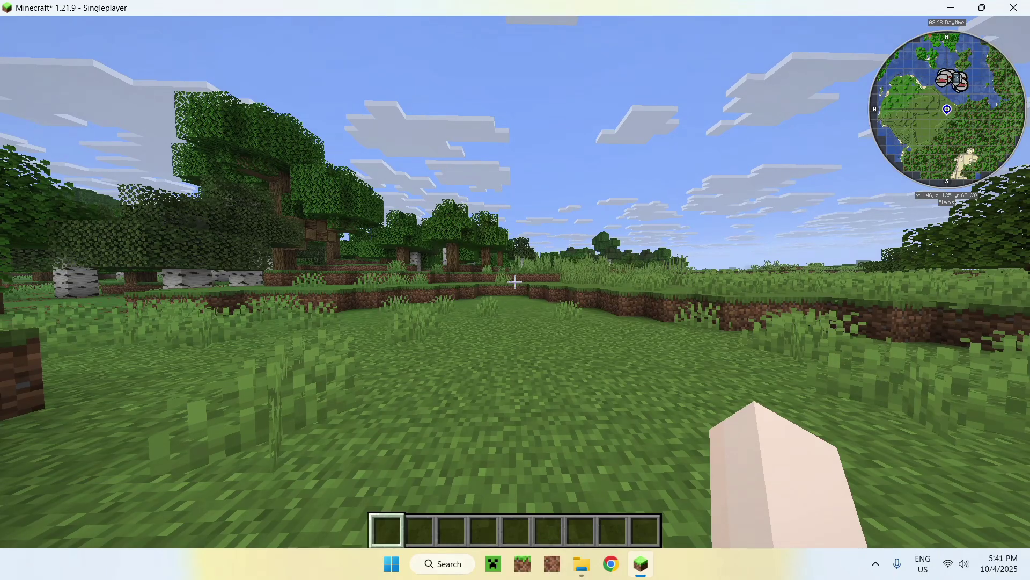
Dismiss the About JourneyMap screen and open JourneyMap's fullscreen map with J.
key(j)
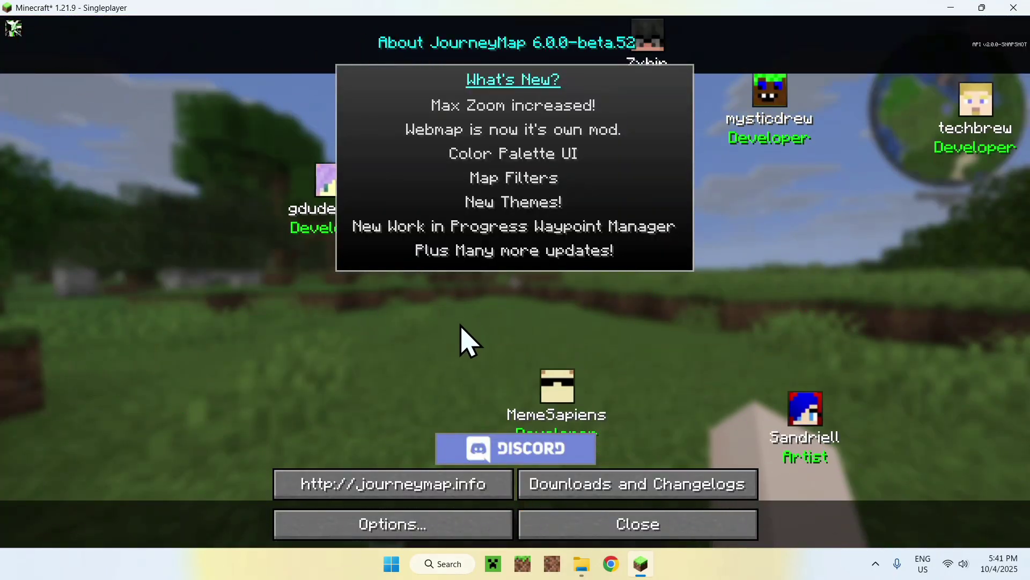
click(623, 524)
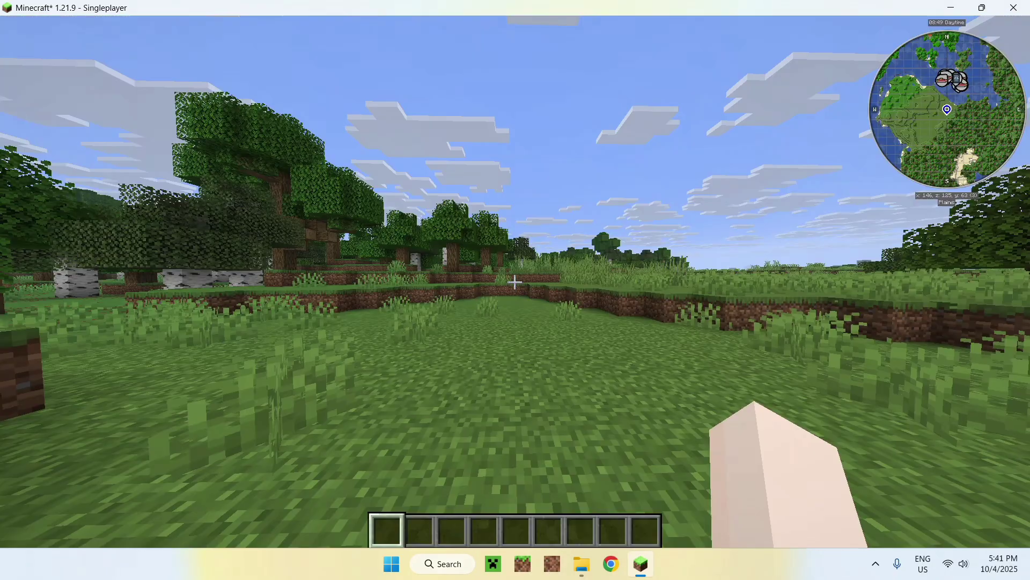
key(j)
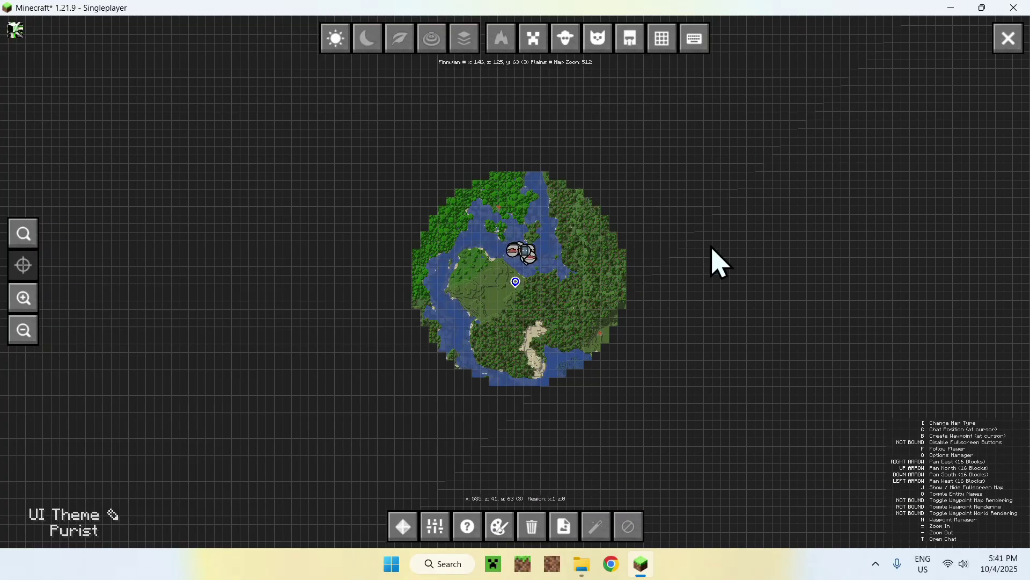
scroll(561, 256, up, 4)
scroll(574, 265, down, 1)
scroll(484, 282, down, 1)
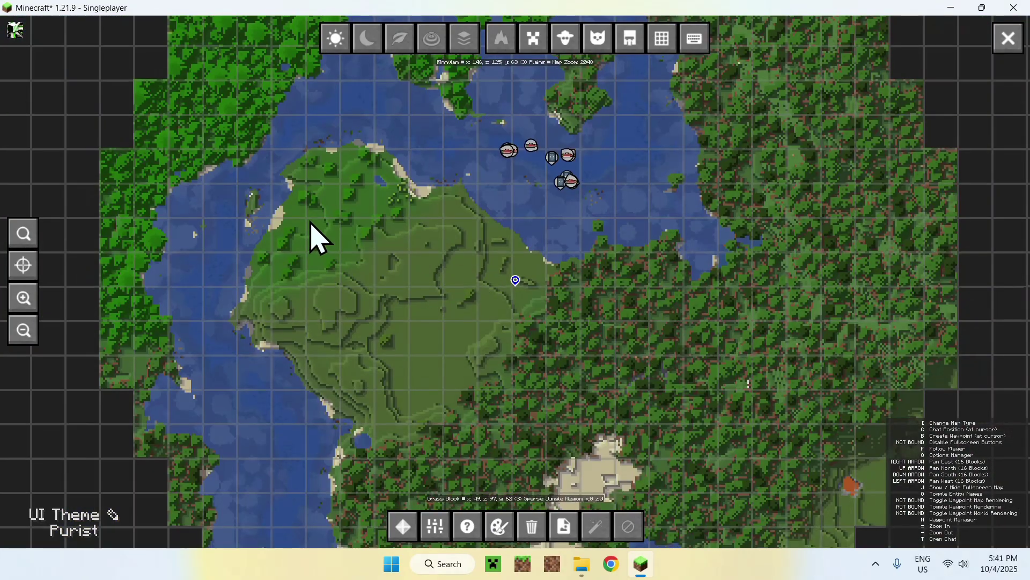
Pan the JourneyMap fullscreen map across the surrounding and explored terrain.
mouse_move(314, 233)
mouse_down()
mouse_move(270, 268)
mouse_move(396, 231)
mouse_move(405, 154)
mouse_move(679, 110)
mouse_move(318, 249)
mouse_move(234, 237)
mouse_up()
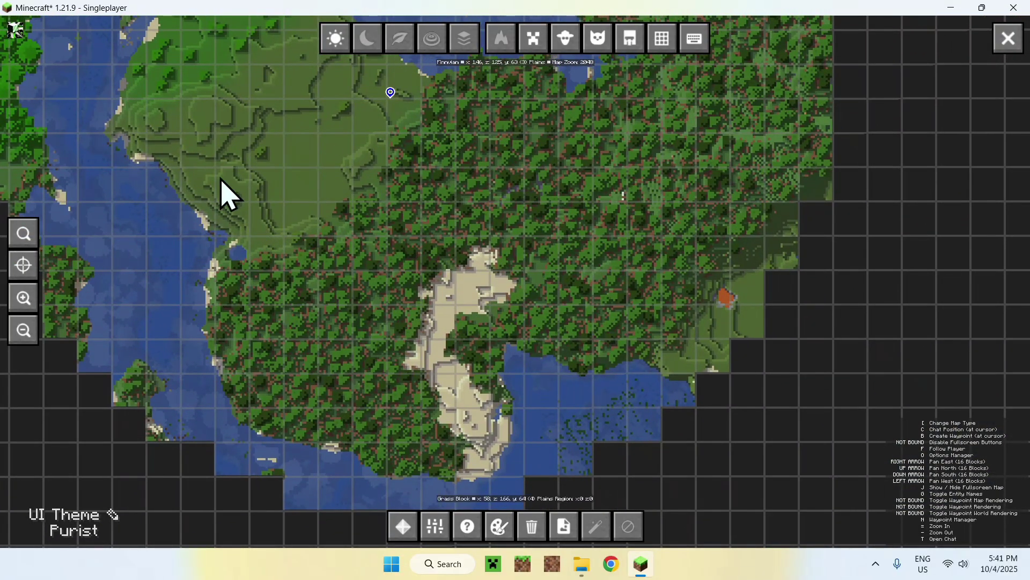
mouse_move(226, 193)
mouse_down()
mouse_move(460, 329)
mouse_move(429, 306)
mouse_move(439, 269)
mouse_up()
scroll(424, 288, down, 2)
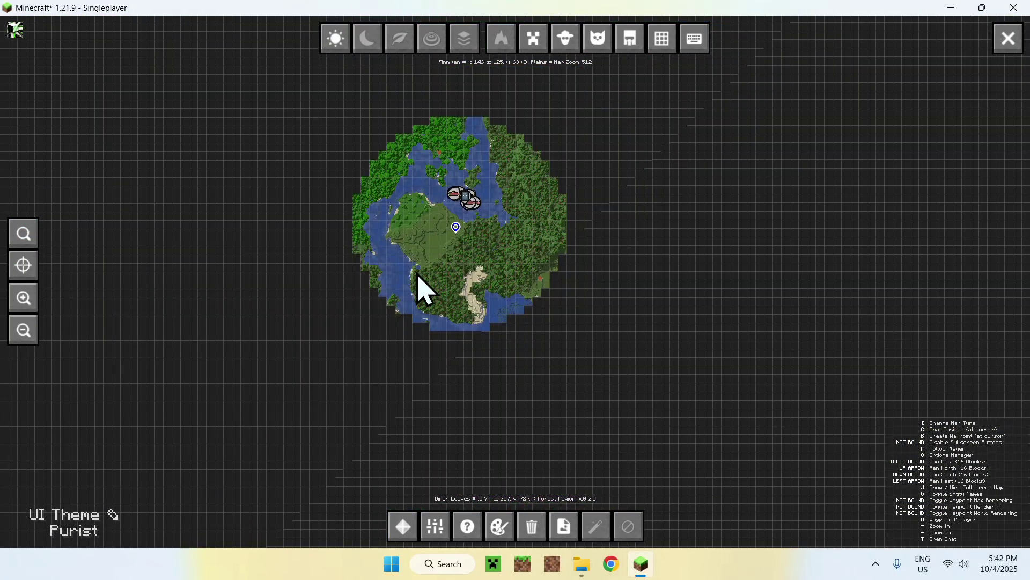
Close the fullscreen map and walk forward alongside the river.
click(1010, 40)
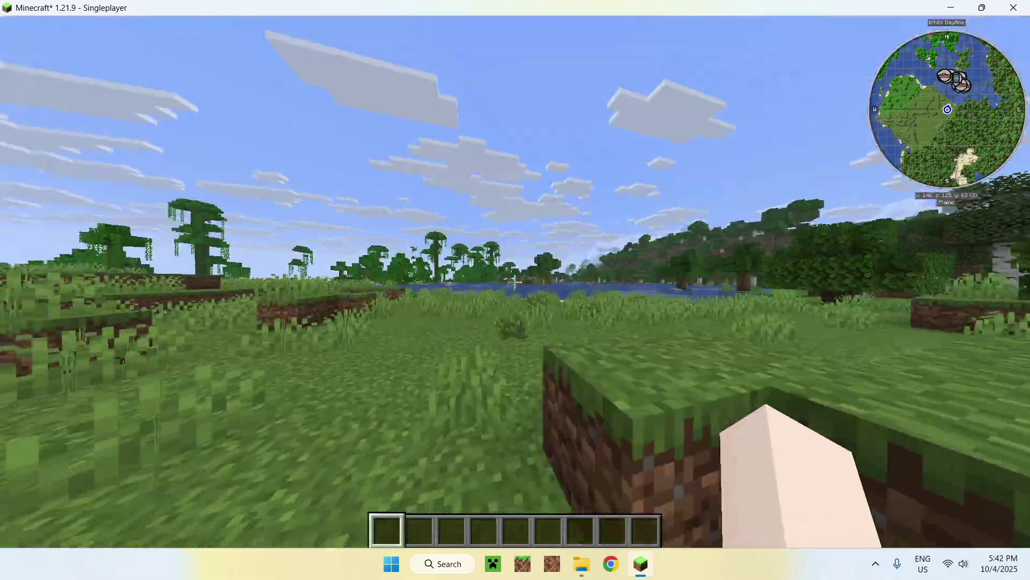
key(w)
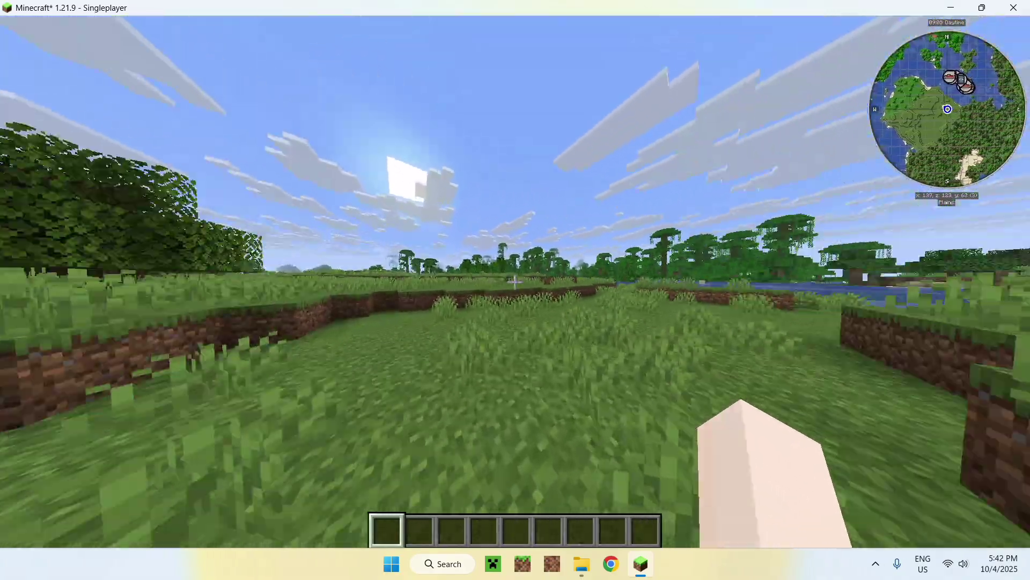
key(w)
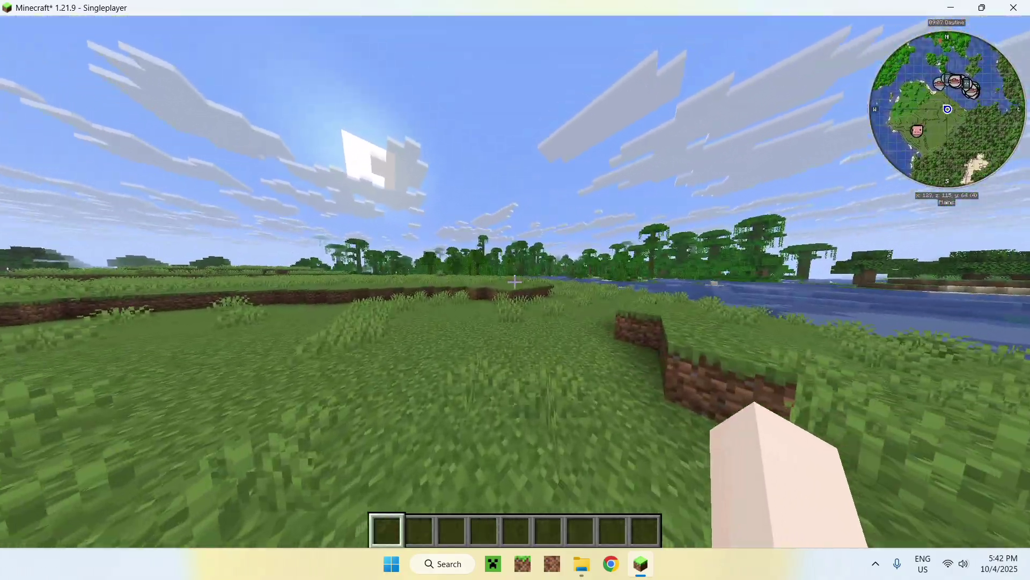
key(w)
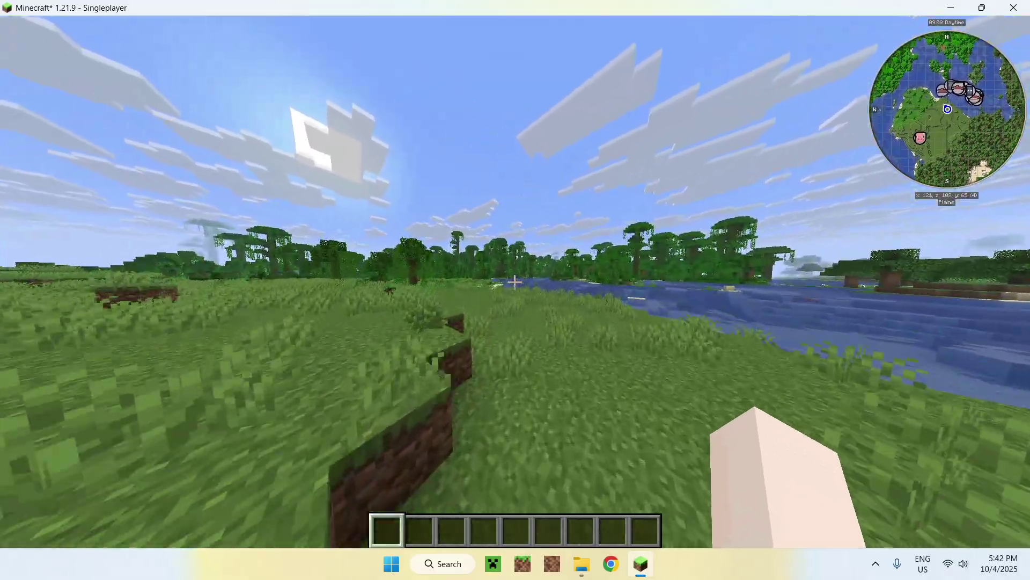
Switch to third-person view with F5 and walk a few steps toward the dirt ledge.
key(F5)
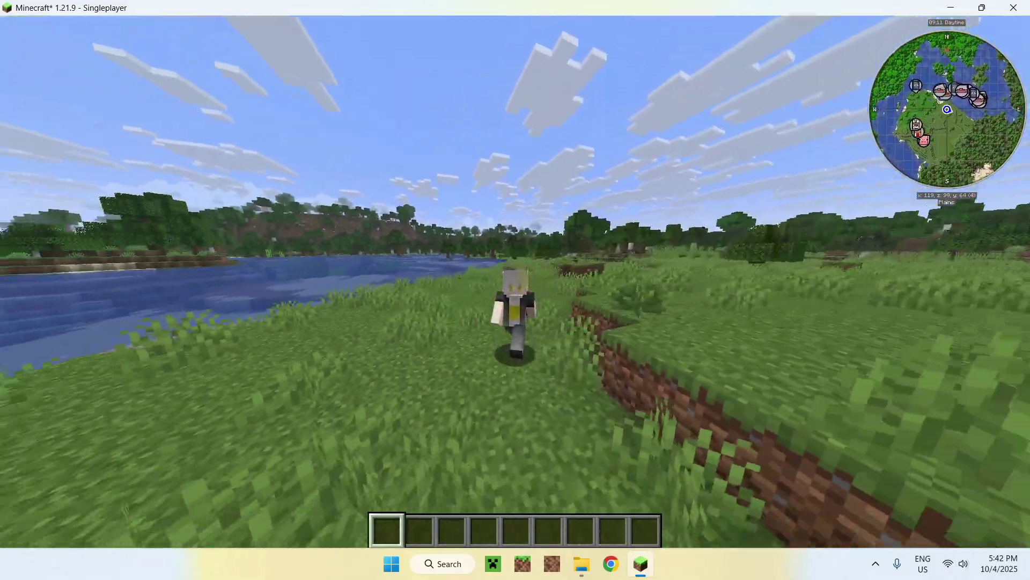
key(w)
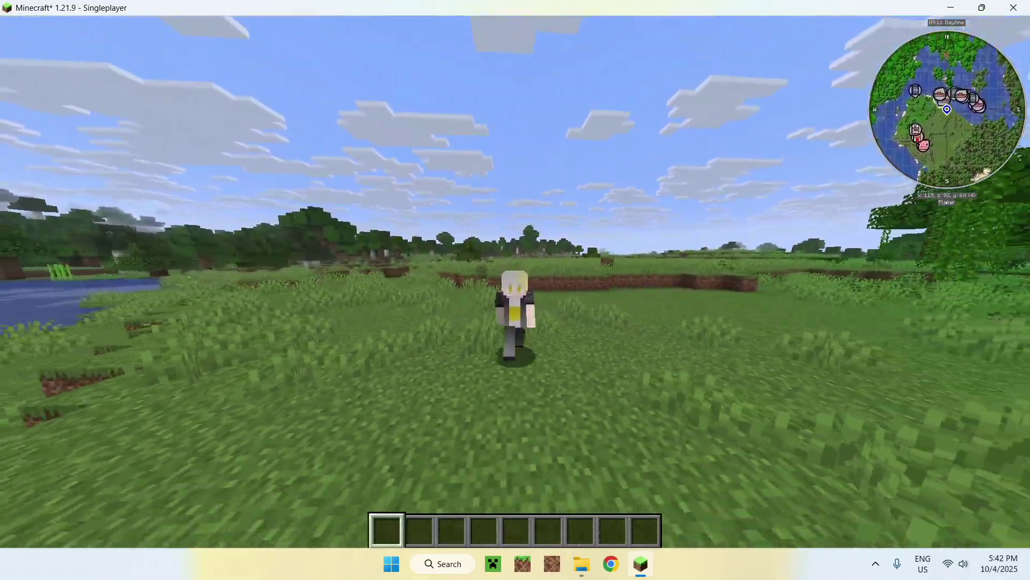
key(w)
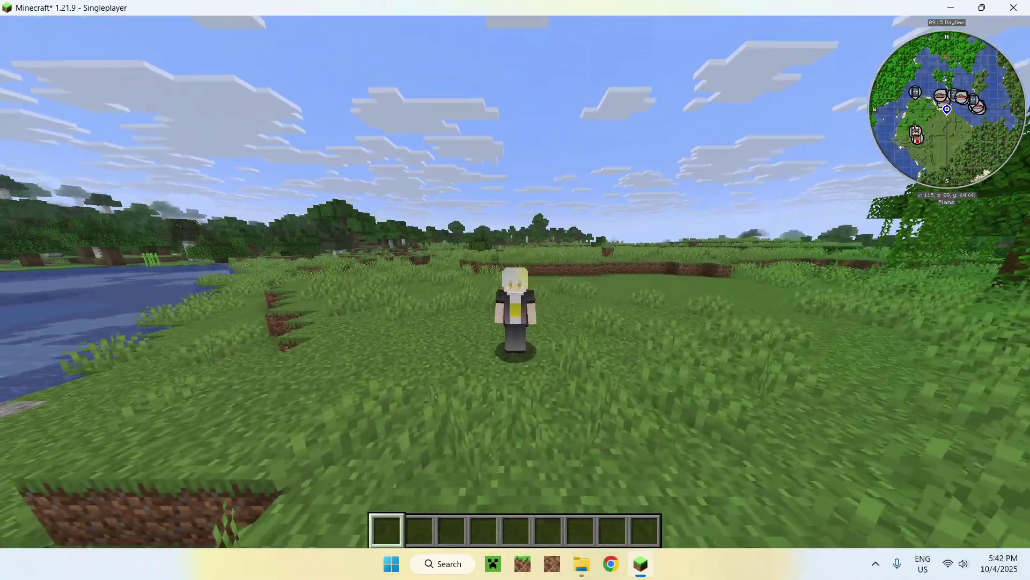